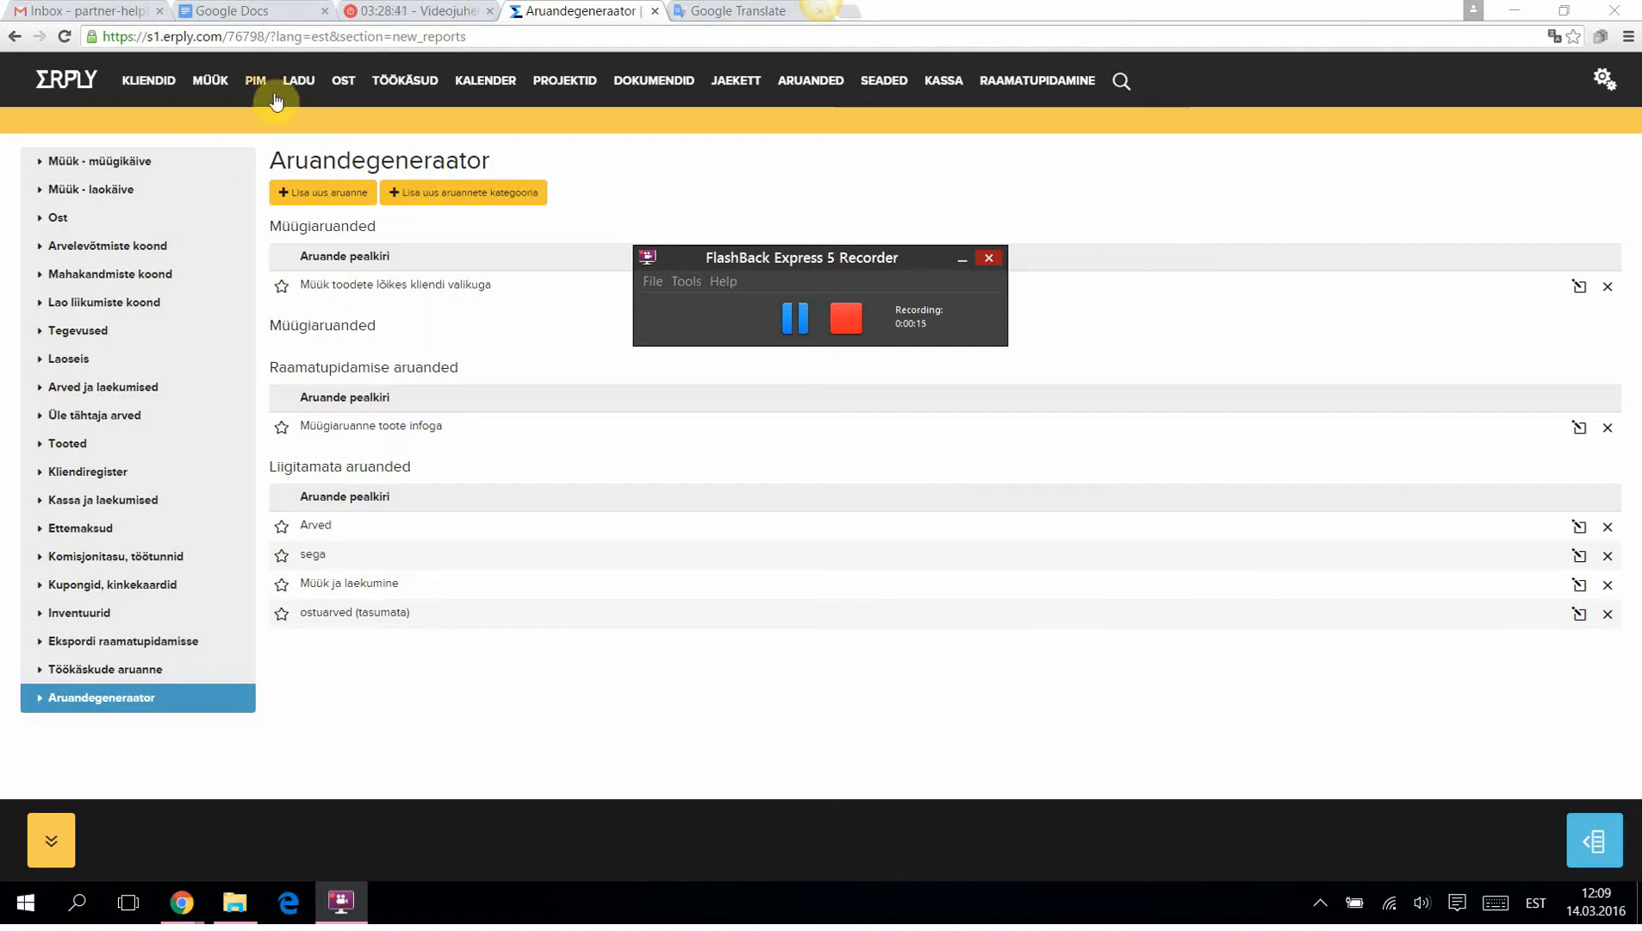
# Step: Open the list of warehouses and stores (Laod / kauplused) in the Ladu section
pyautogui.moveTo(298, 82)
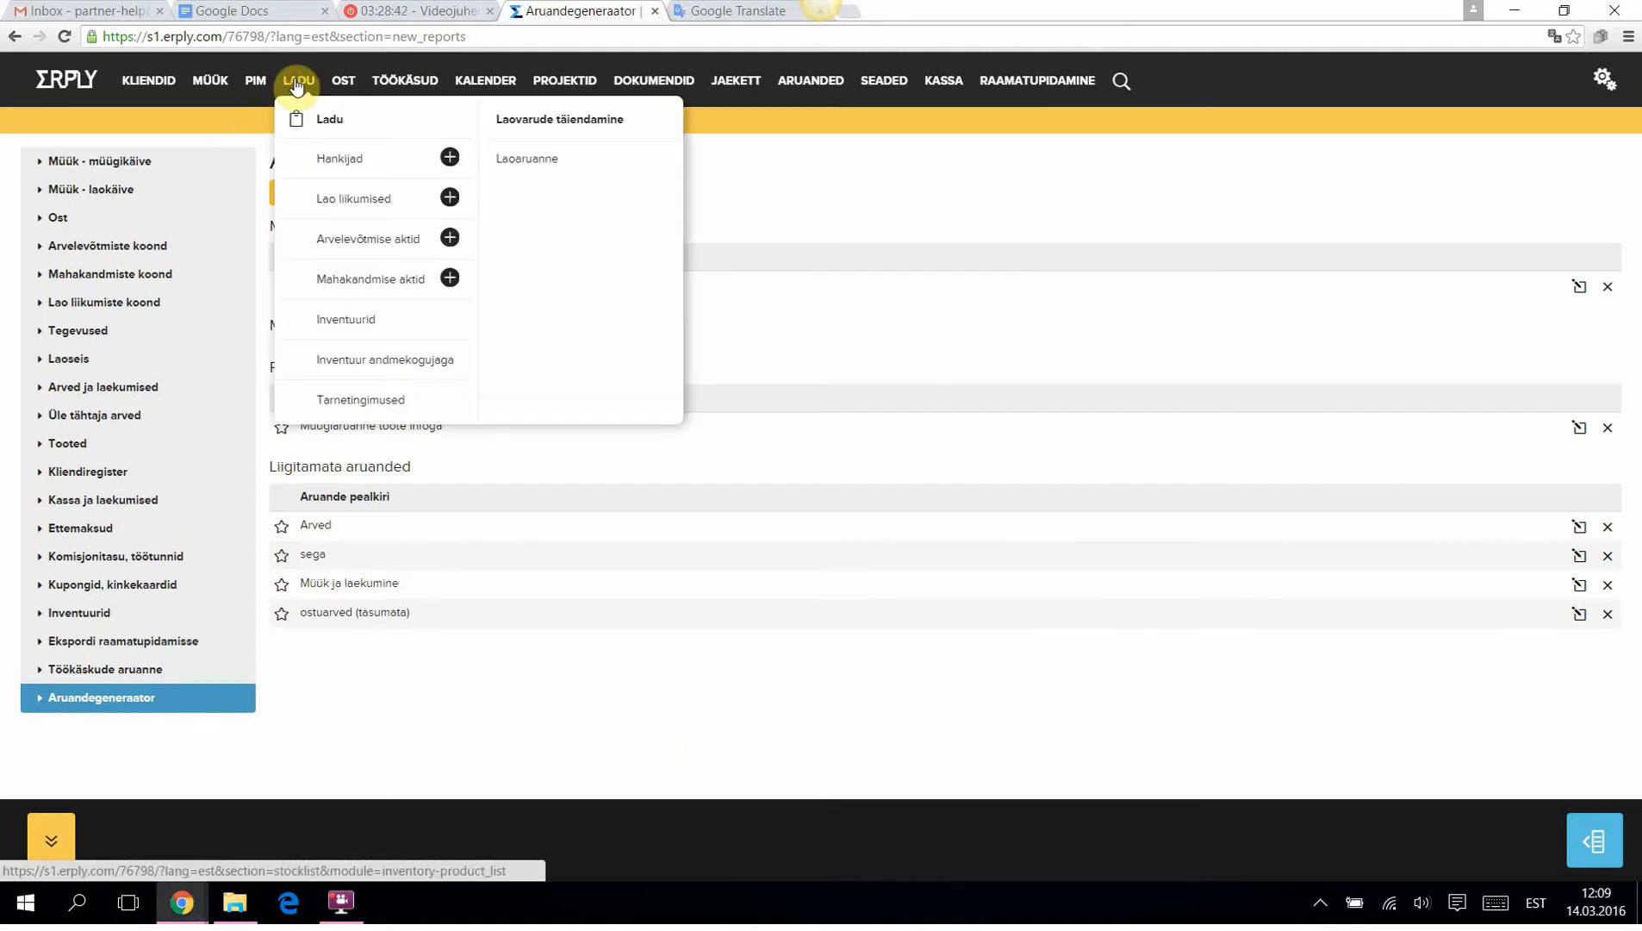
pyautogui.click(325, 122)
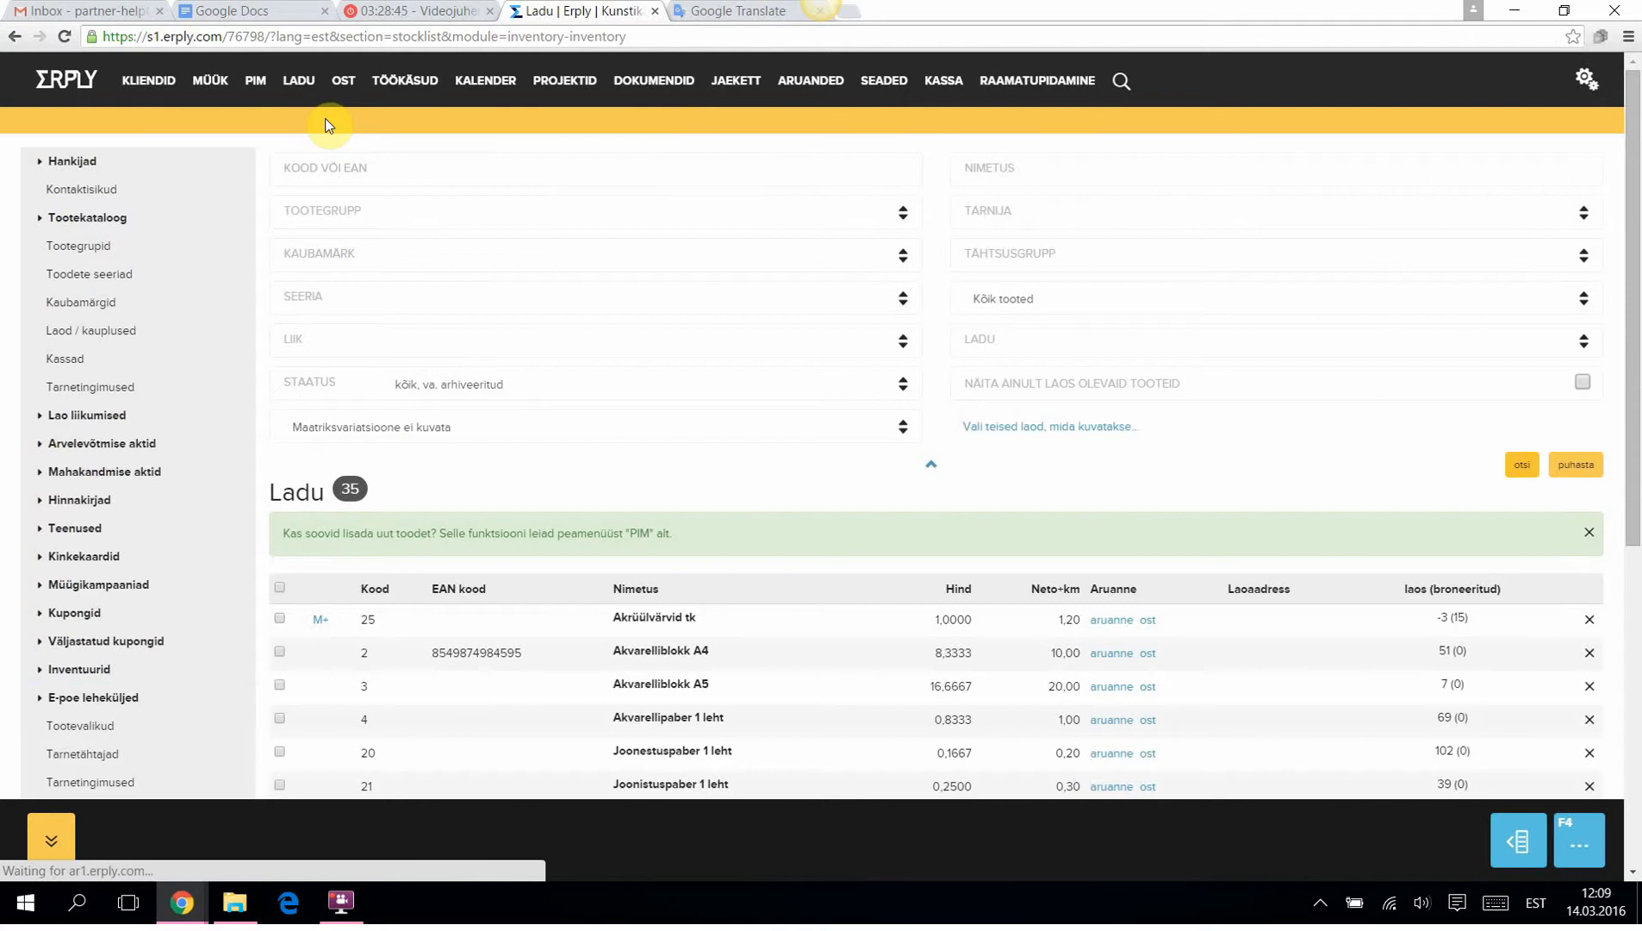
pyautogui.click(117, 333)
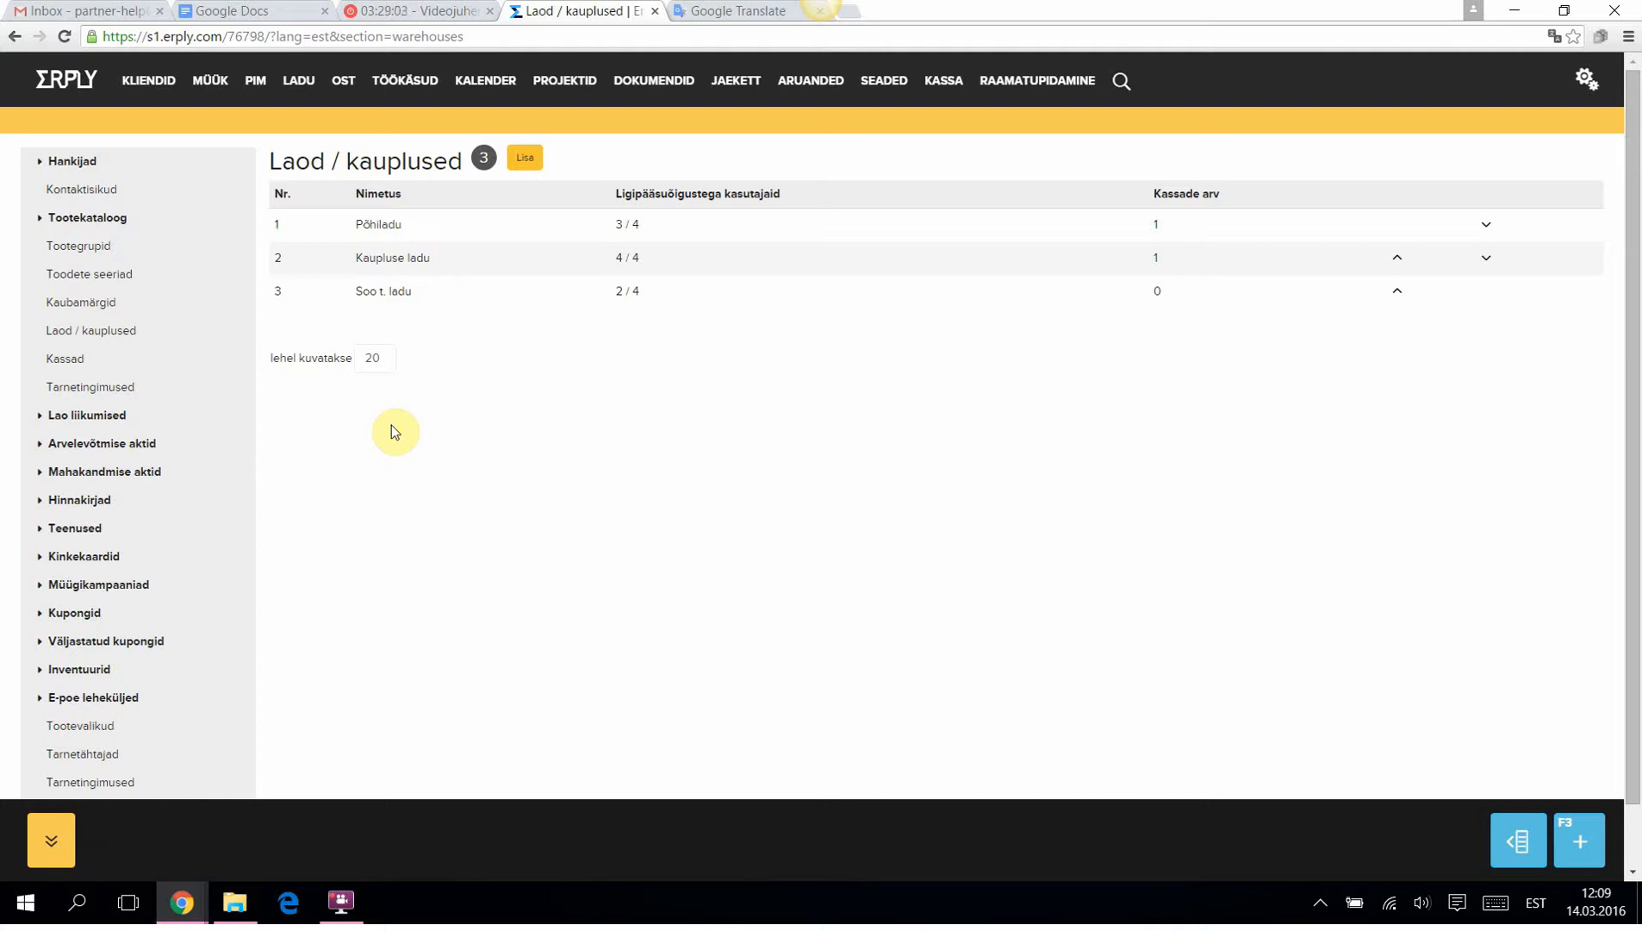
# Step: Start a new warehouse with the Estonian name "Tartu ladu" and assign it the last of the available addresses
pyautogui.click(530, 158)
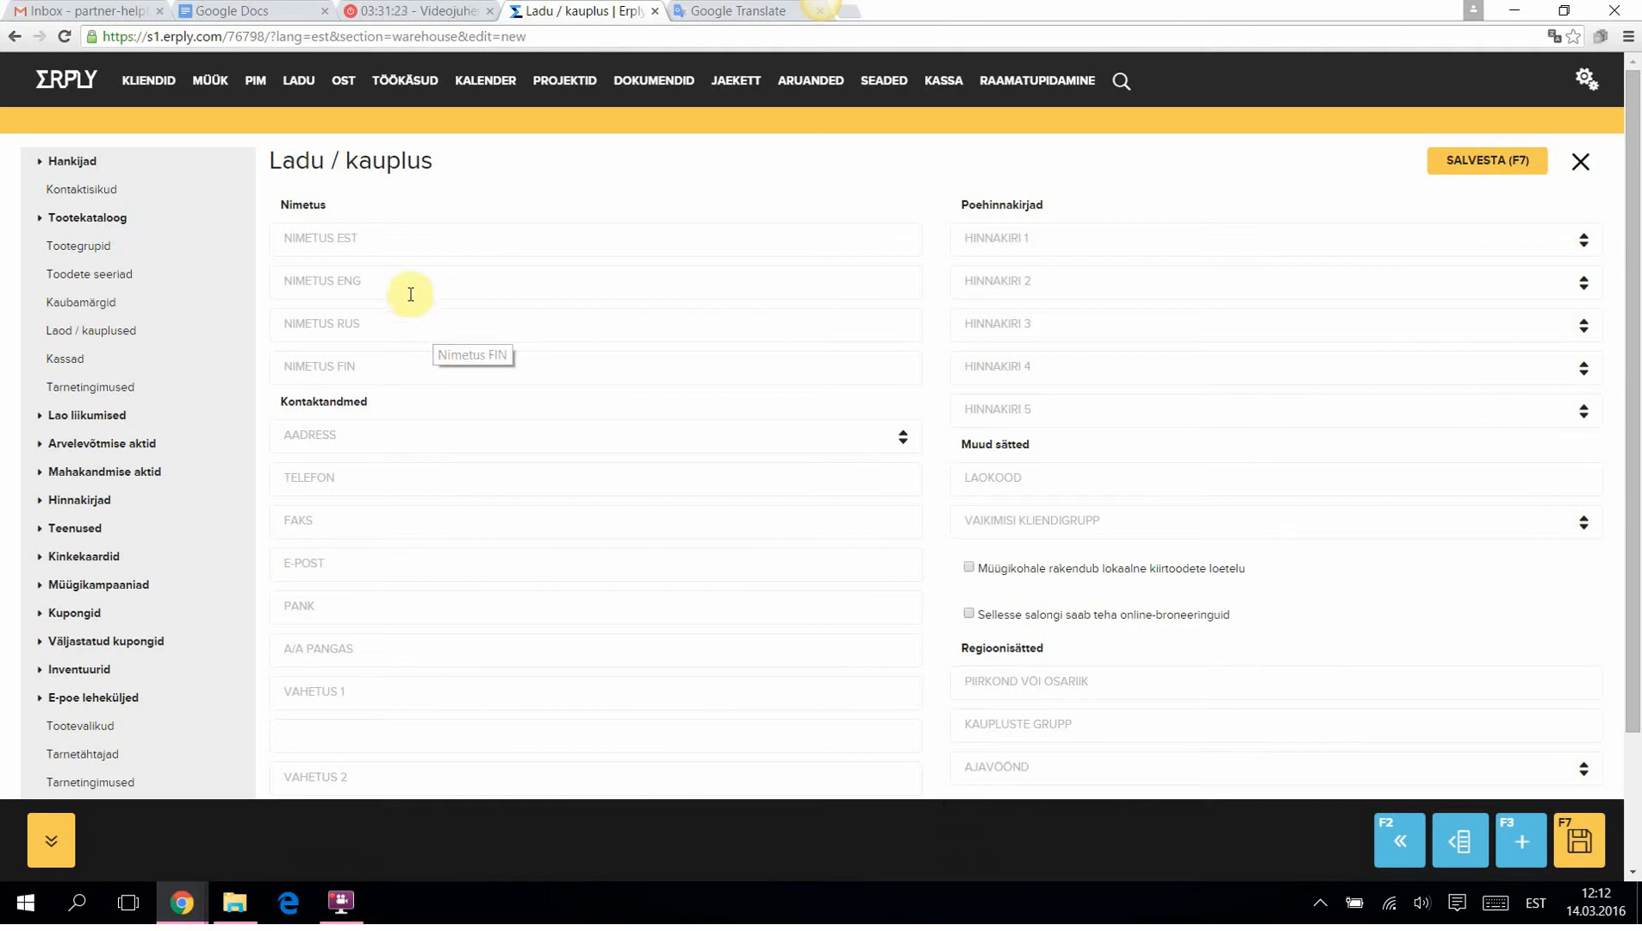
pyautogui.click(475, 242)
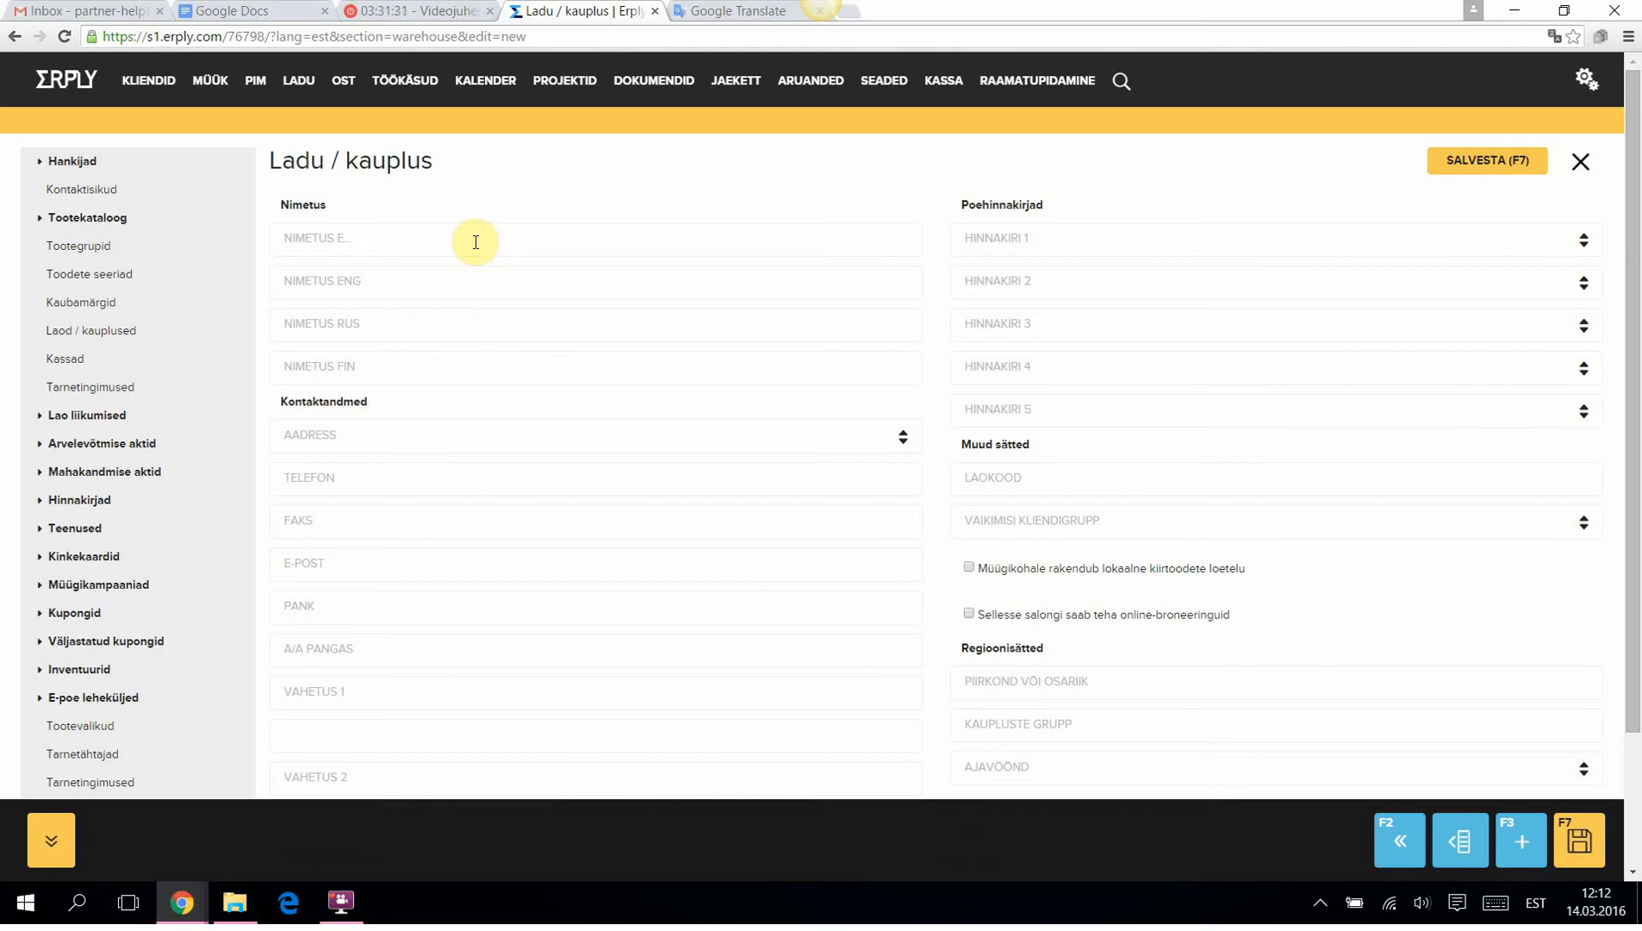
pyautogui.write('Tartu ladu')
pyautogui.click(905, 441)
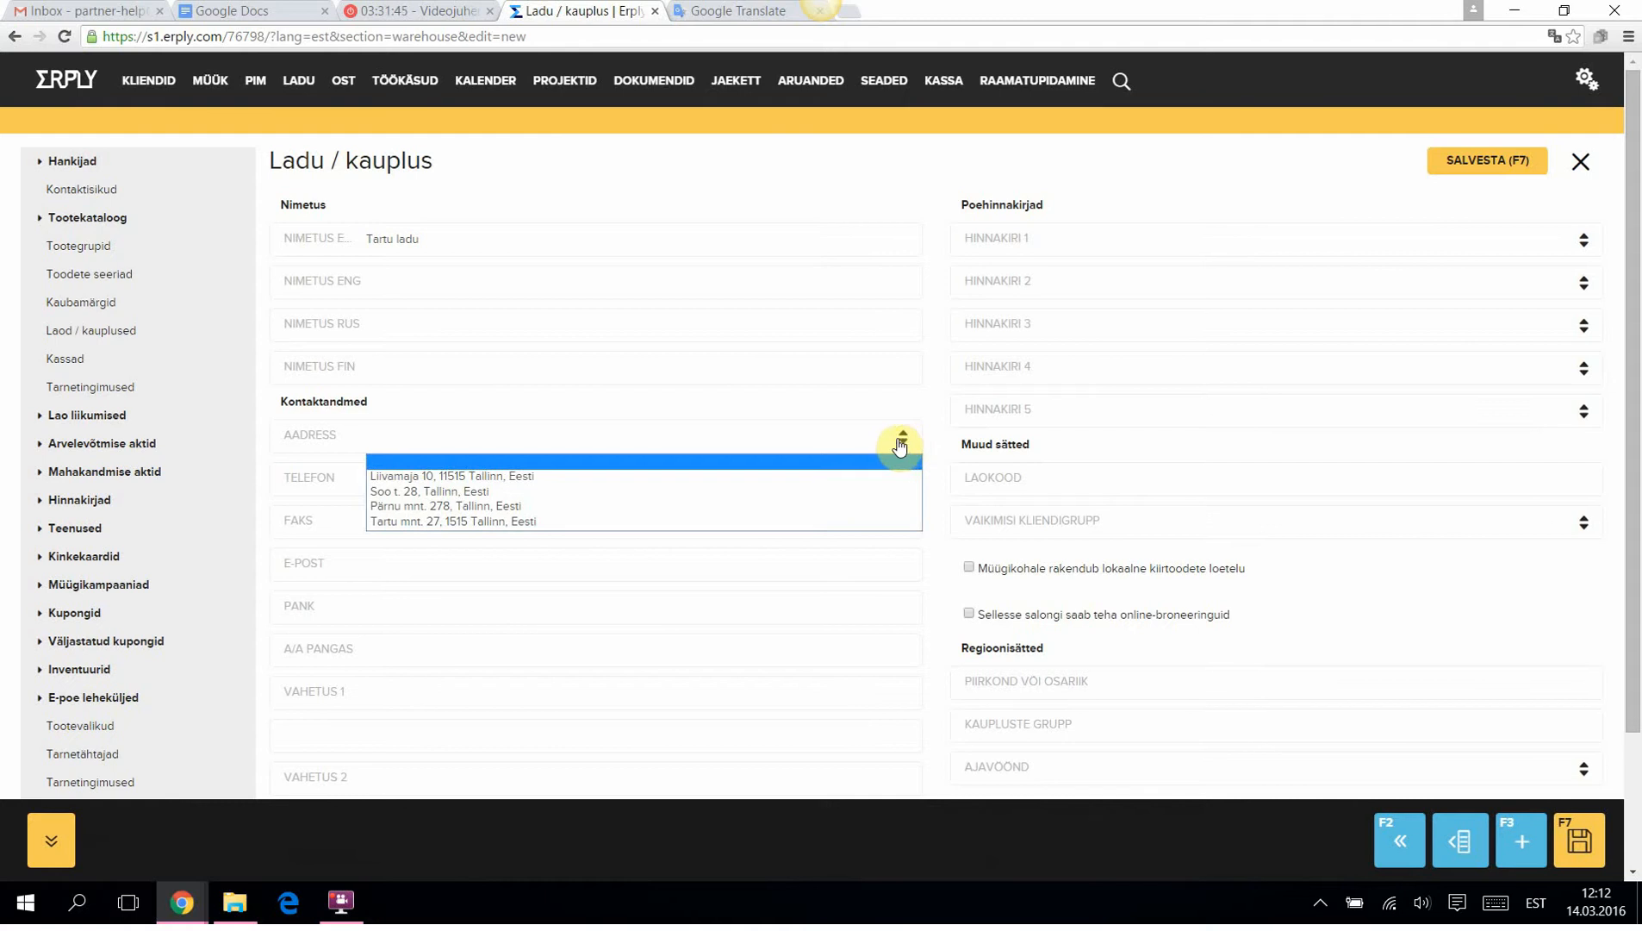
pyautogui.click(422, 524)
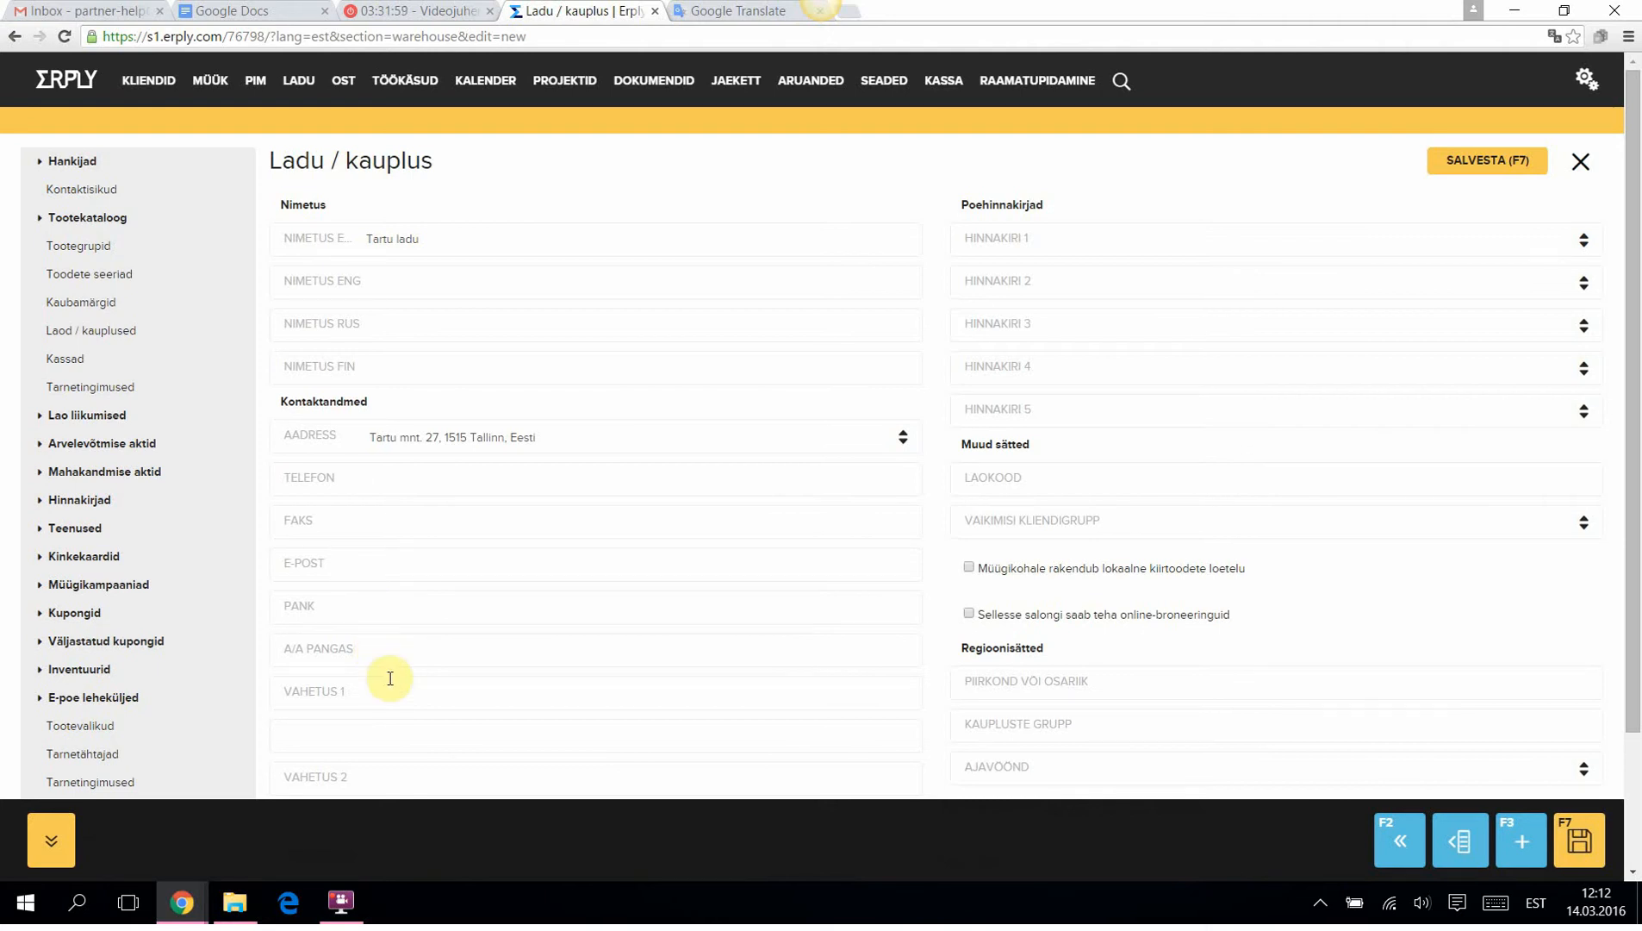
# Step: Examine the warehouse form's optional fields: shifts, store price lists, warehouse code, default customer group and regional settings
pyautogui.scroll(-1, 416, 717)
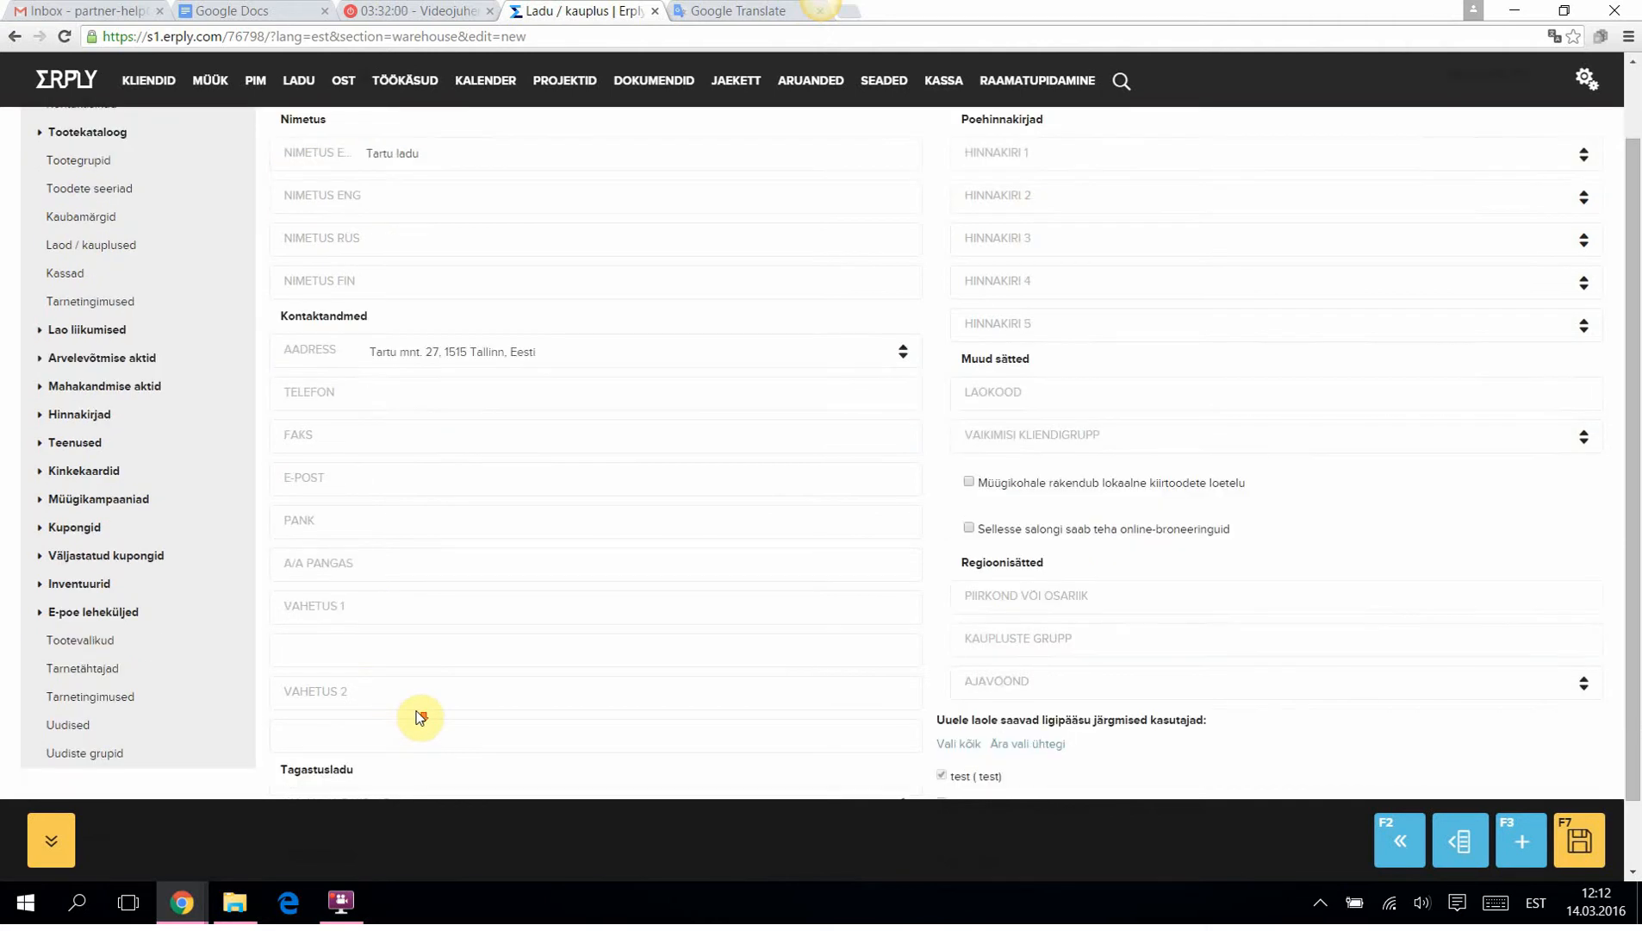
pyautogui.click(412, 613)
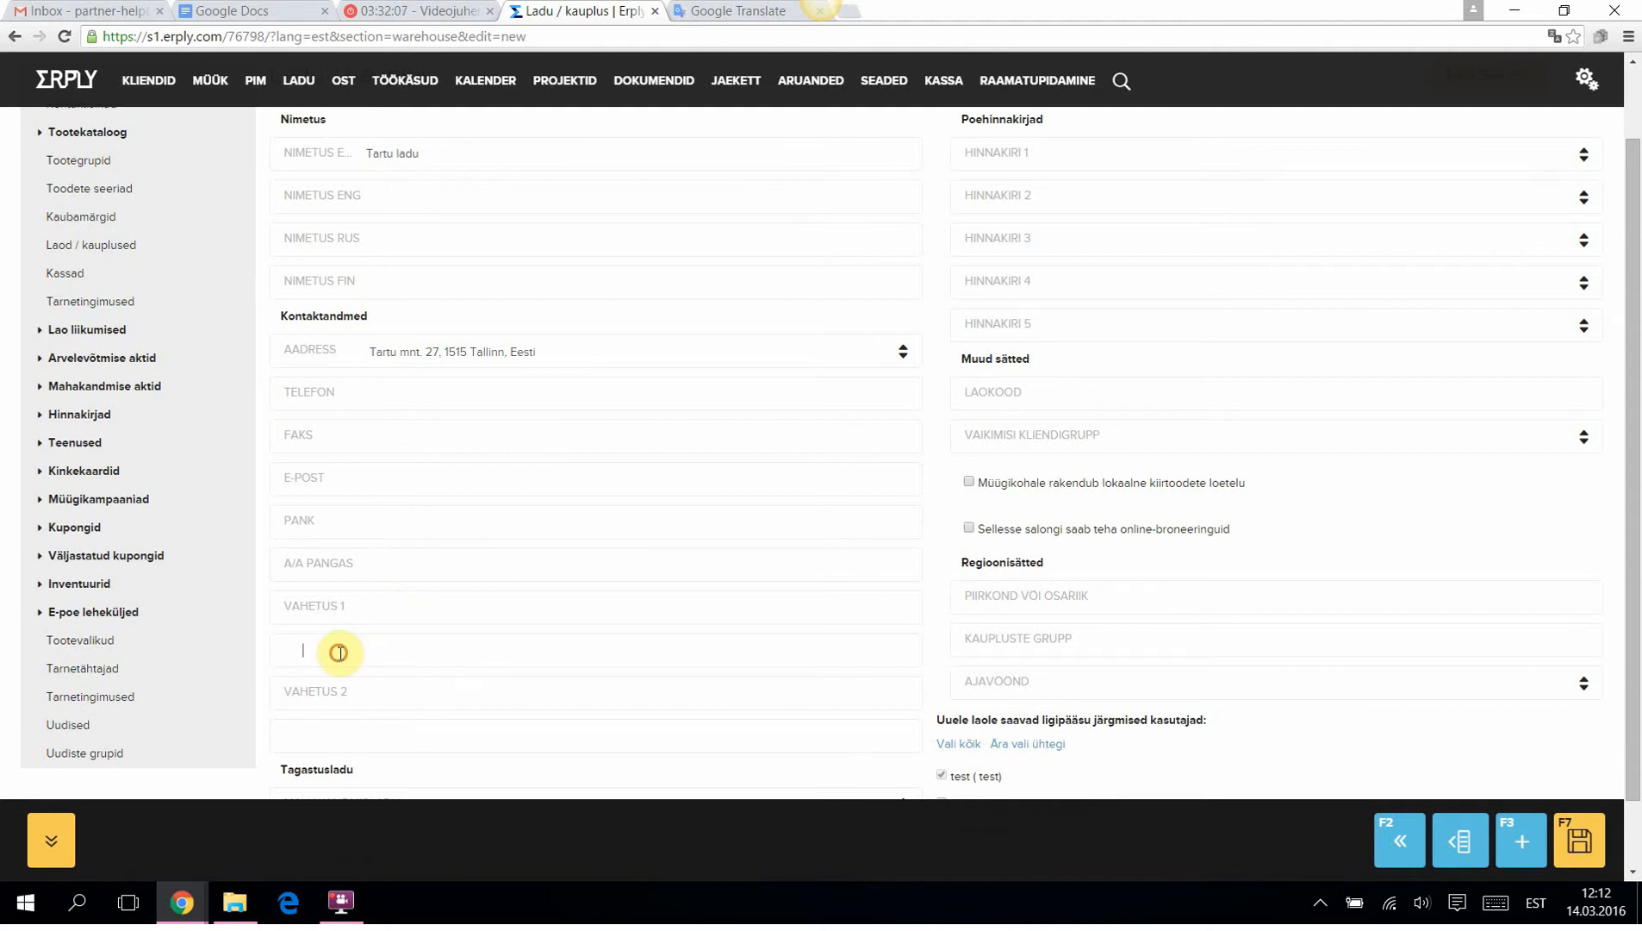
pyautogui.scroll(-1, 448, 715)
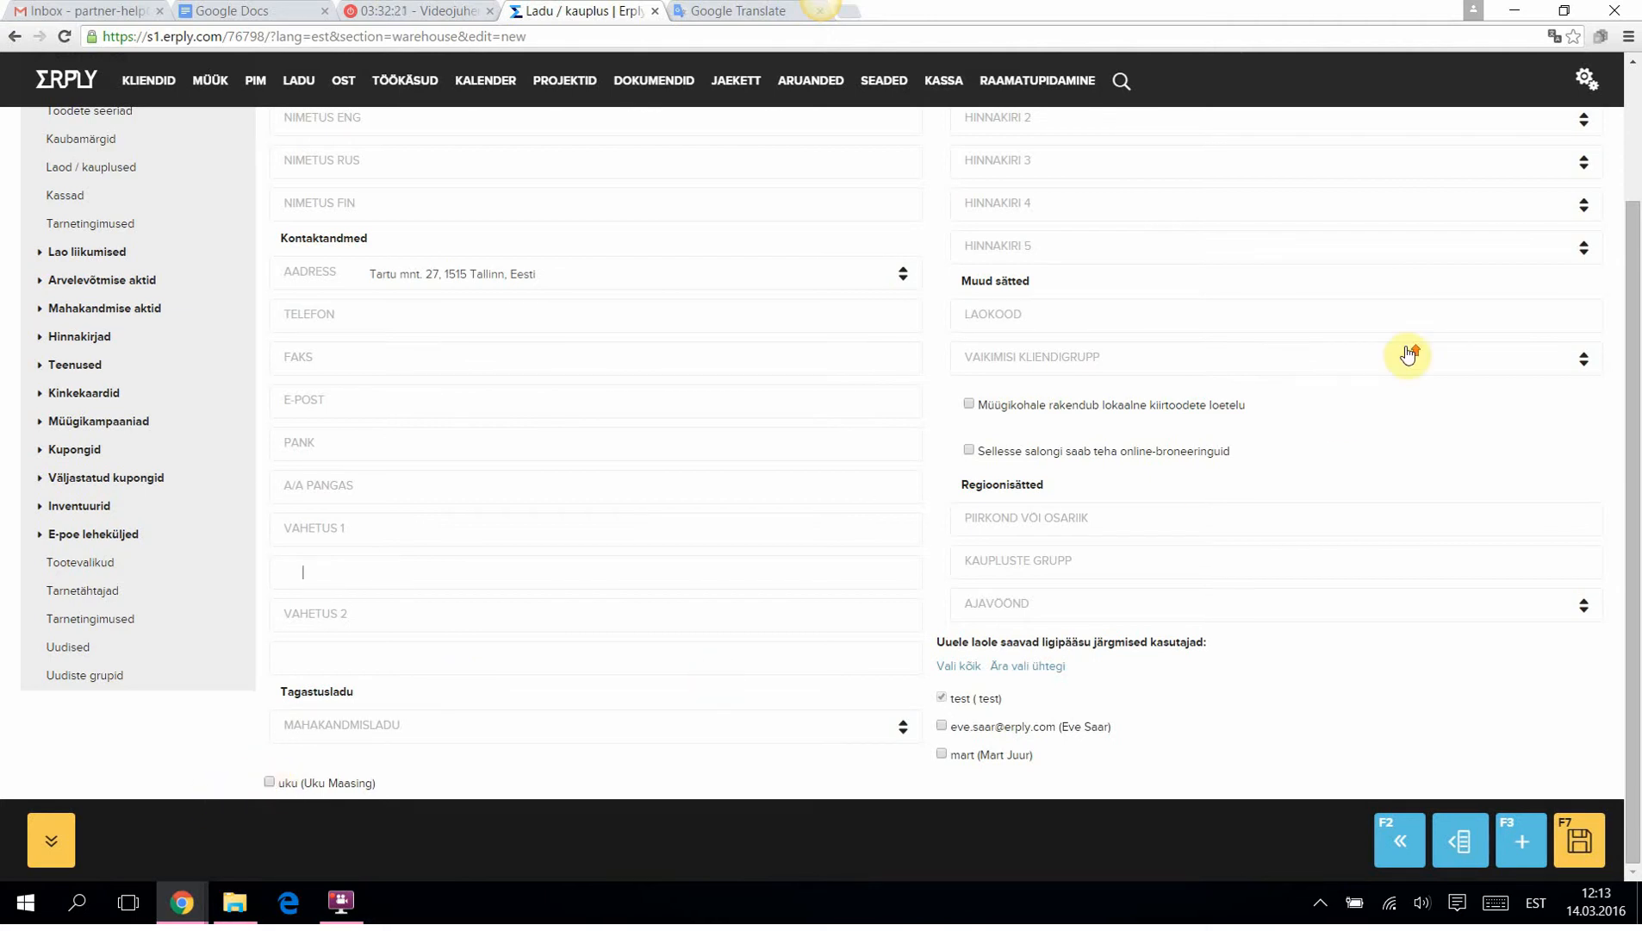
pyautogui.scroll(2, 1420, 348)
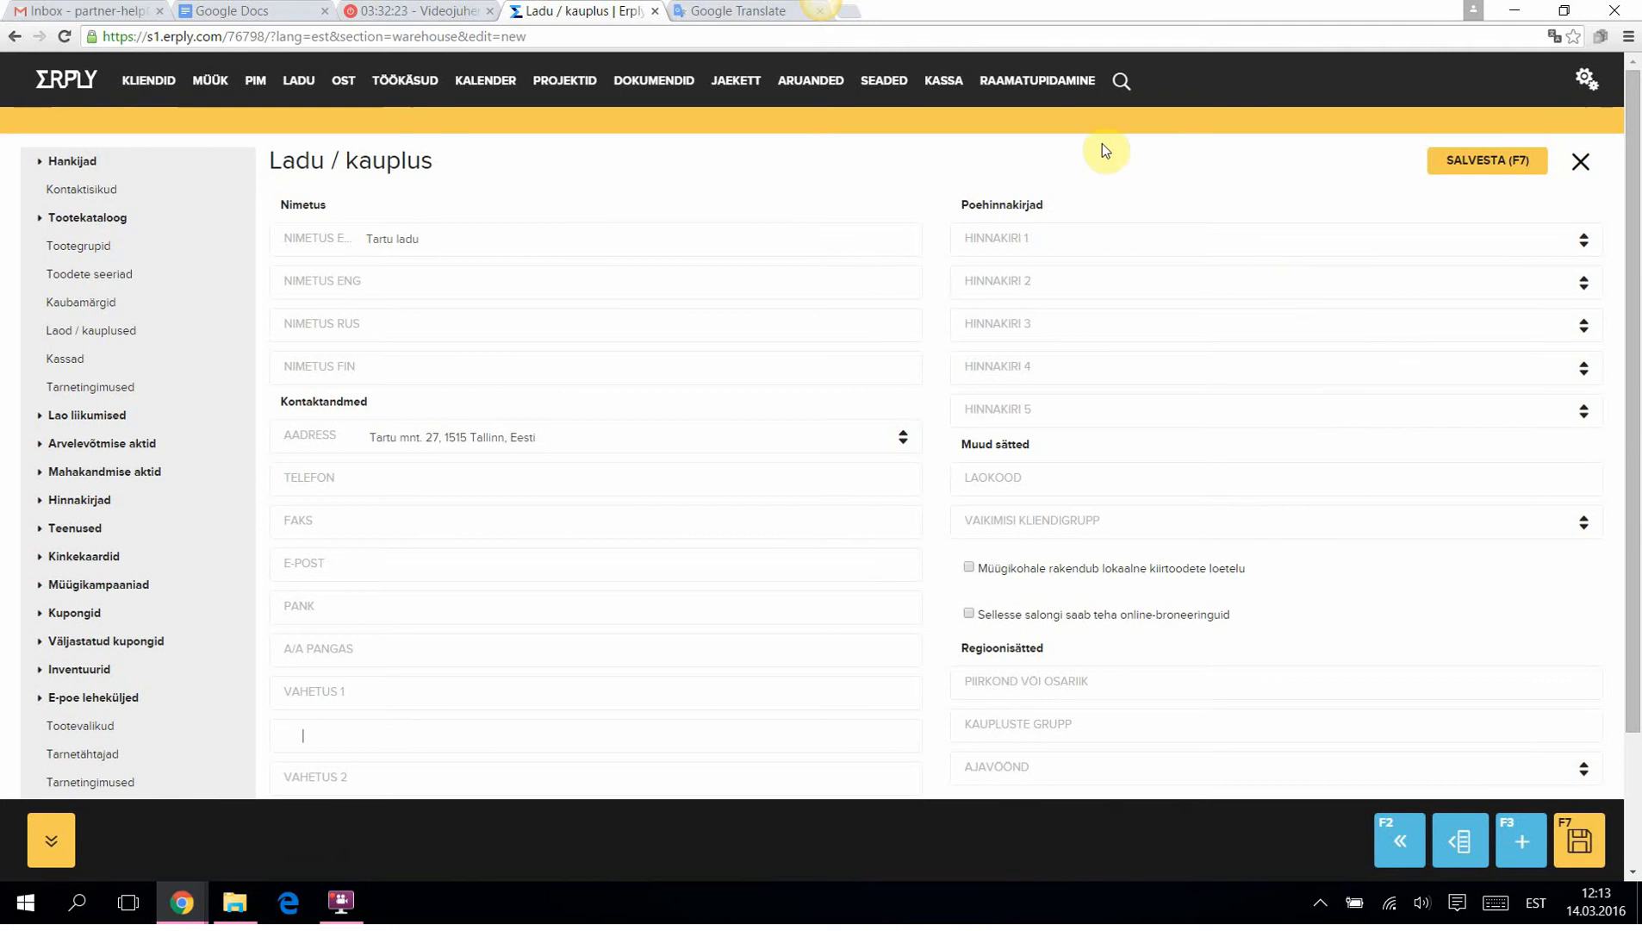
pyautogui.click(1584, 245)
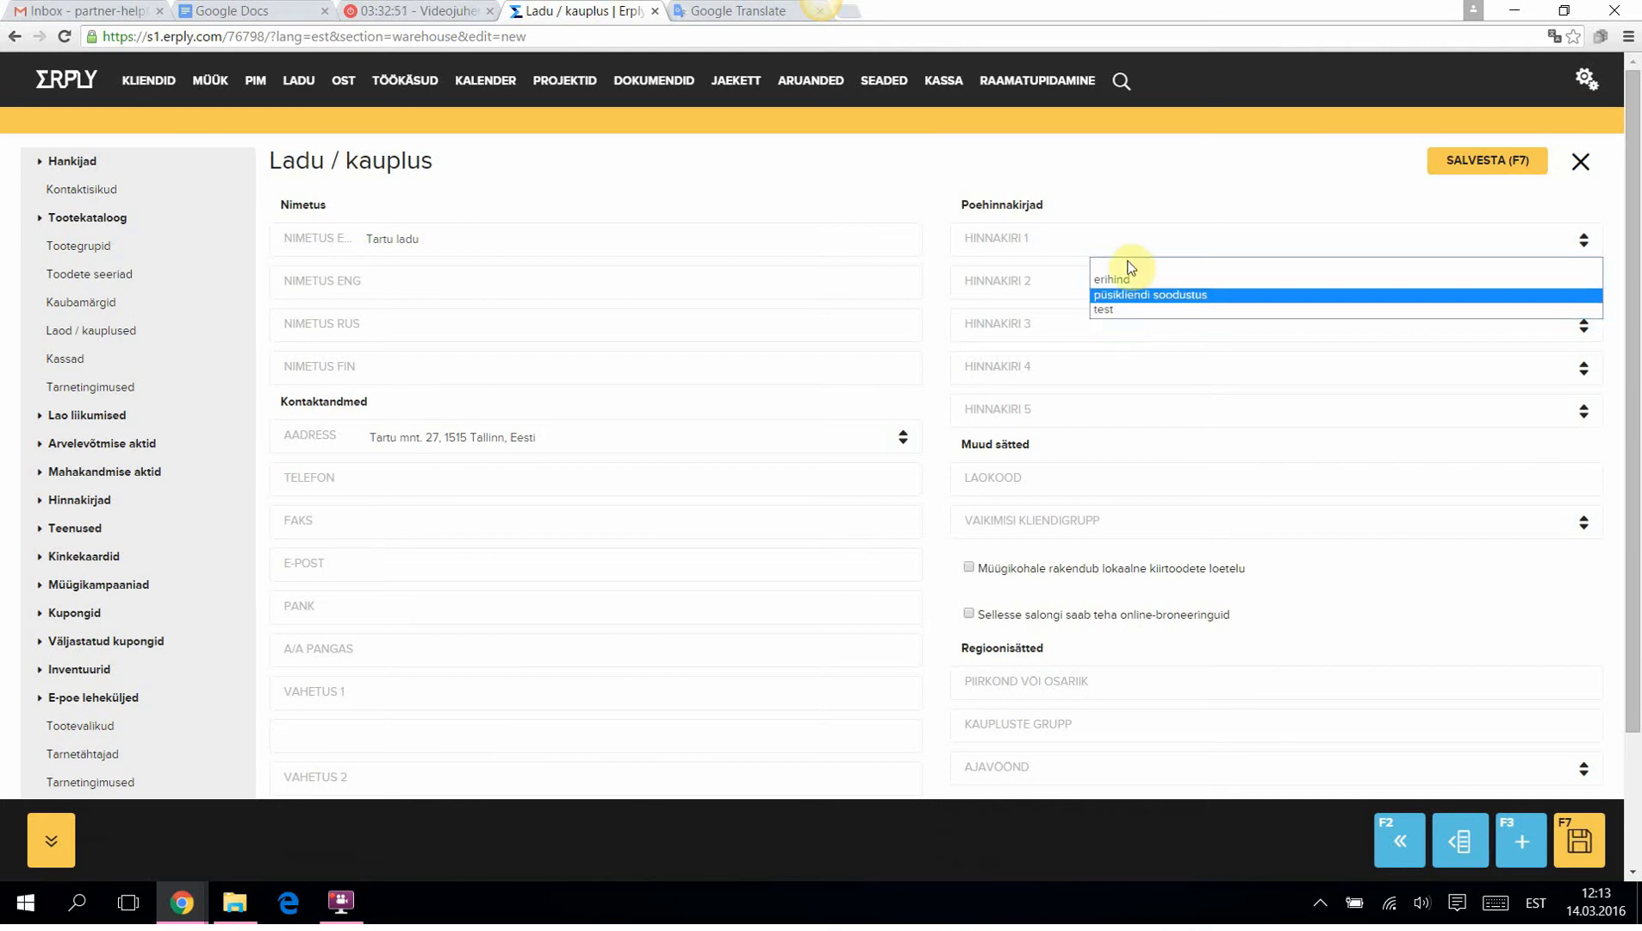
pyautogui.click(1151, 191)
pyautogui.scroll(-2, 1332, 358)
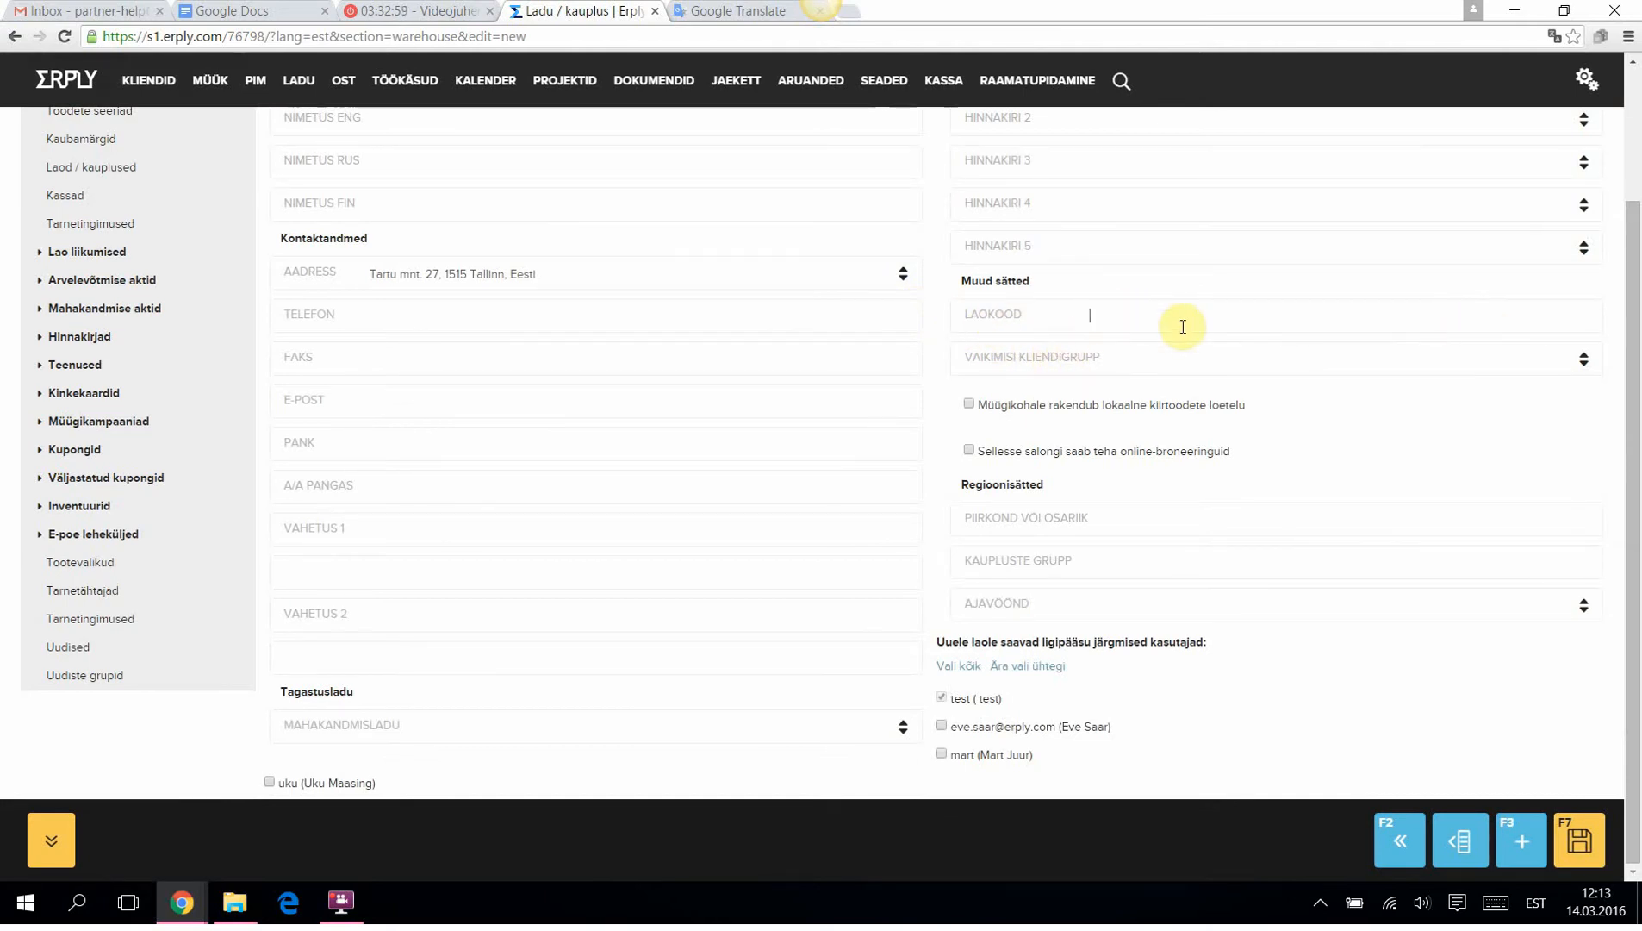
pyautogui.click(1237, 330)
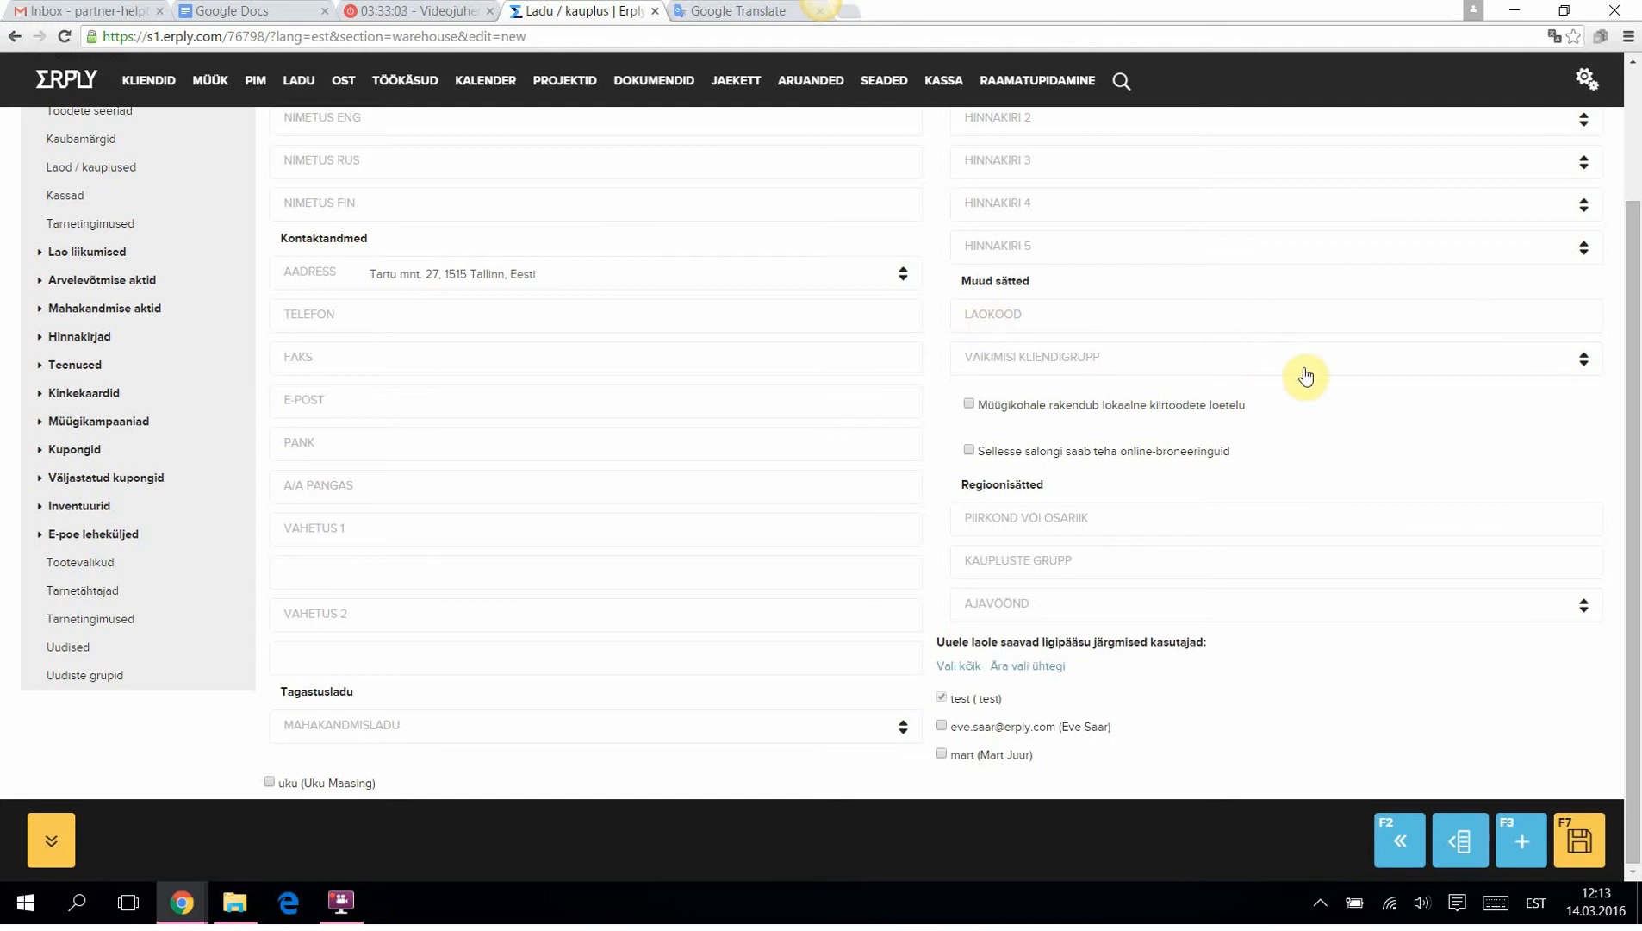
pyautogui.click(1585, 367)
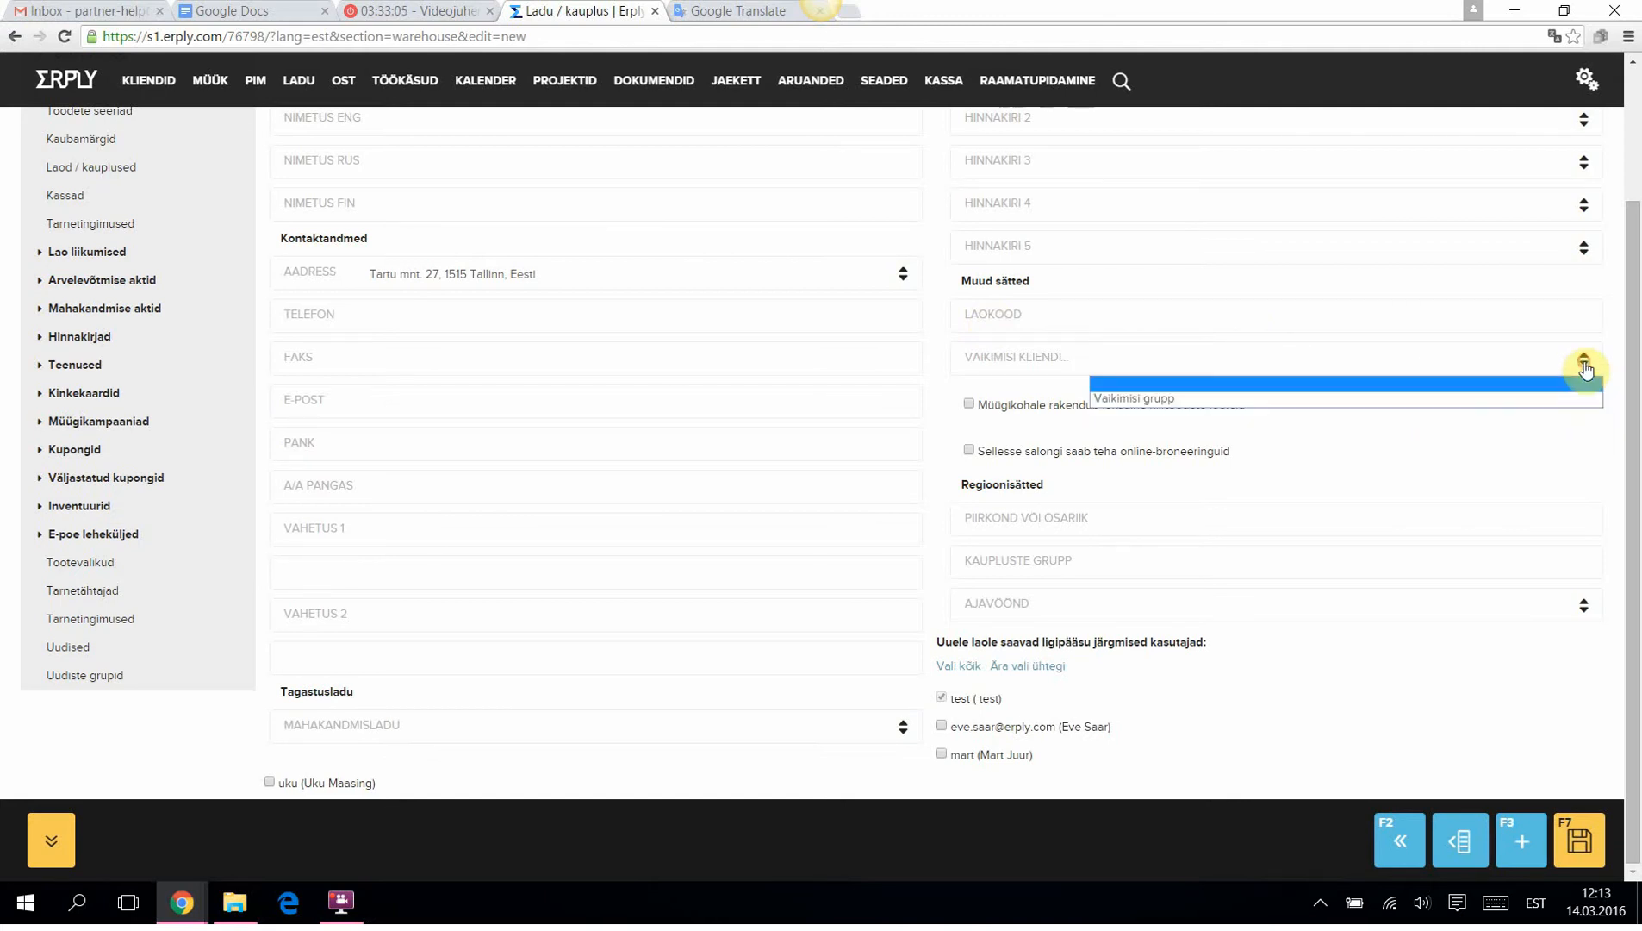
pyautogui.click(1593, 431)
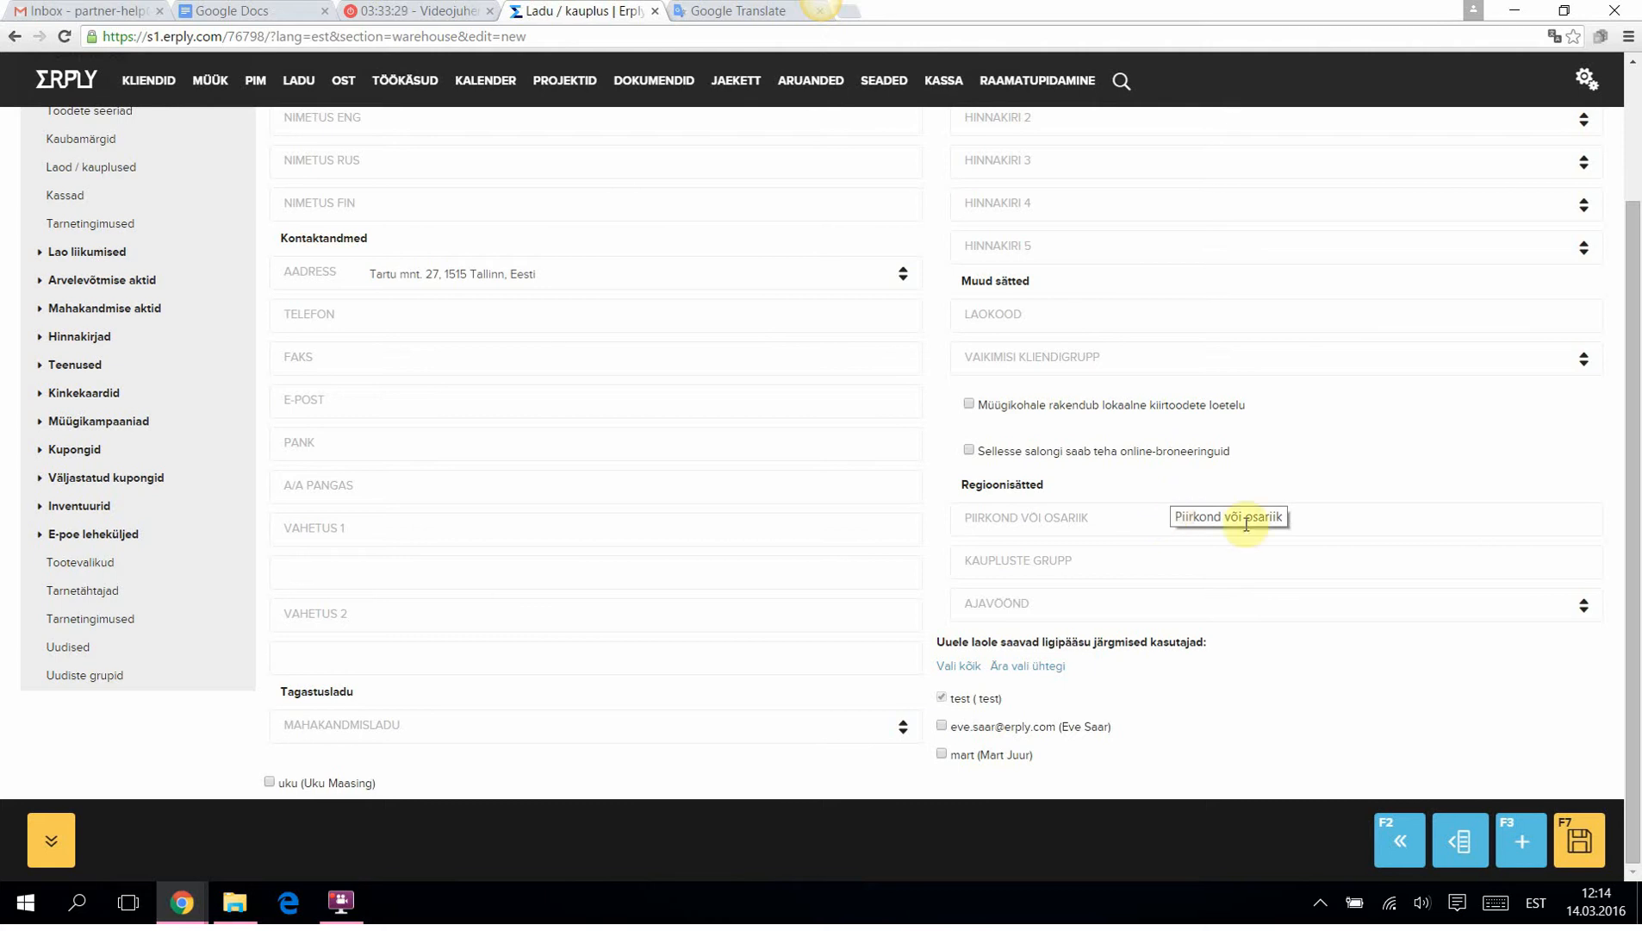
pyautogui.click(1170, 517)
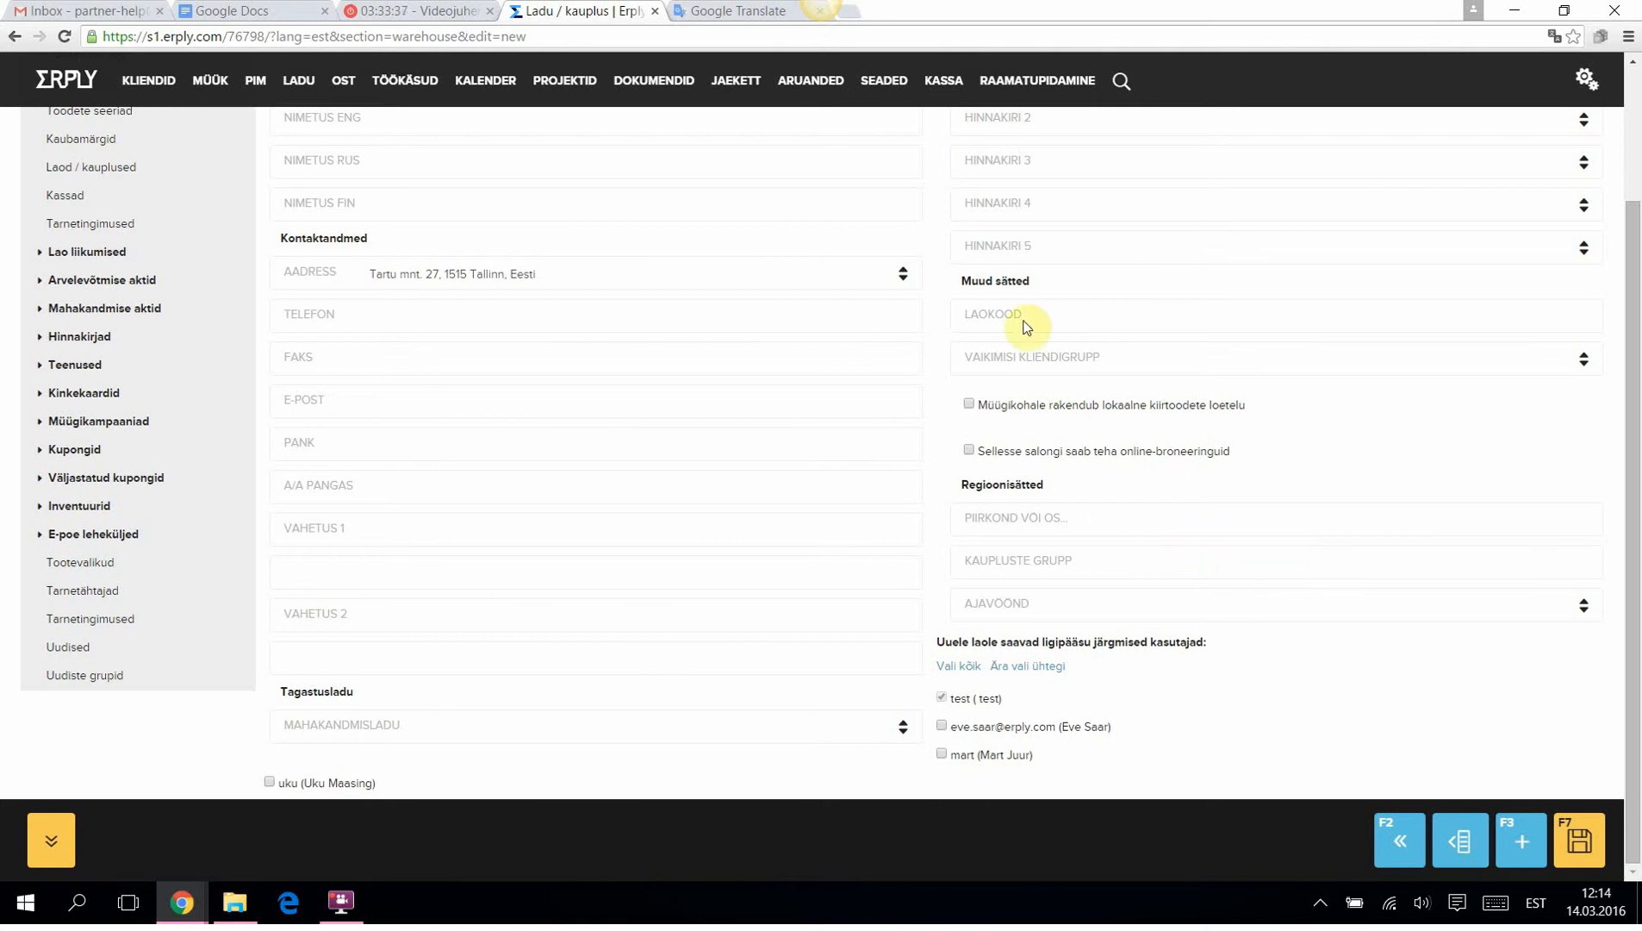
pyautogui.click(1124, 564)
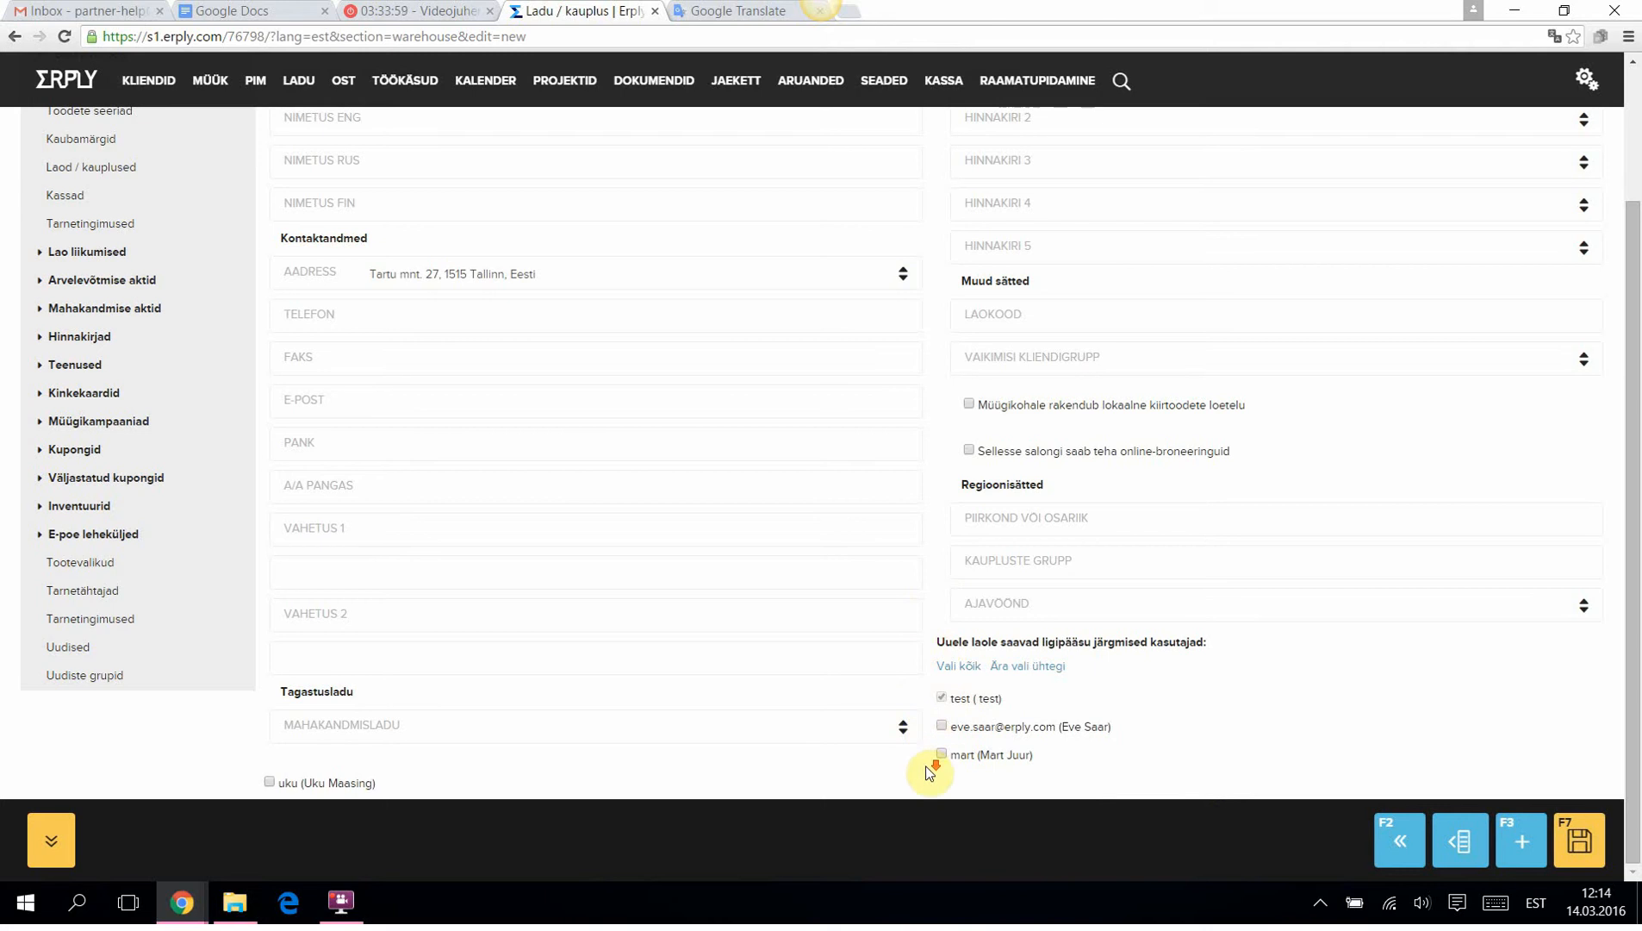
# Step: Grant the second and third listed users access to the new warehouse and save it
pyautogui.click(941, 726)
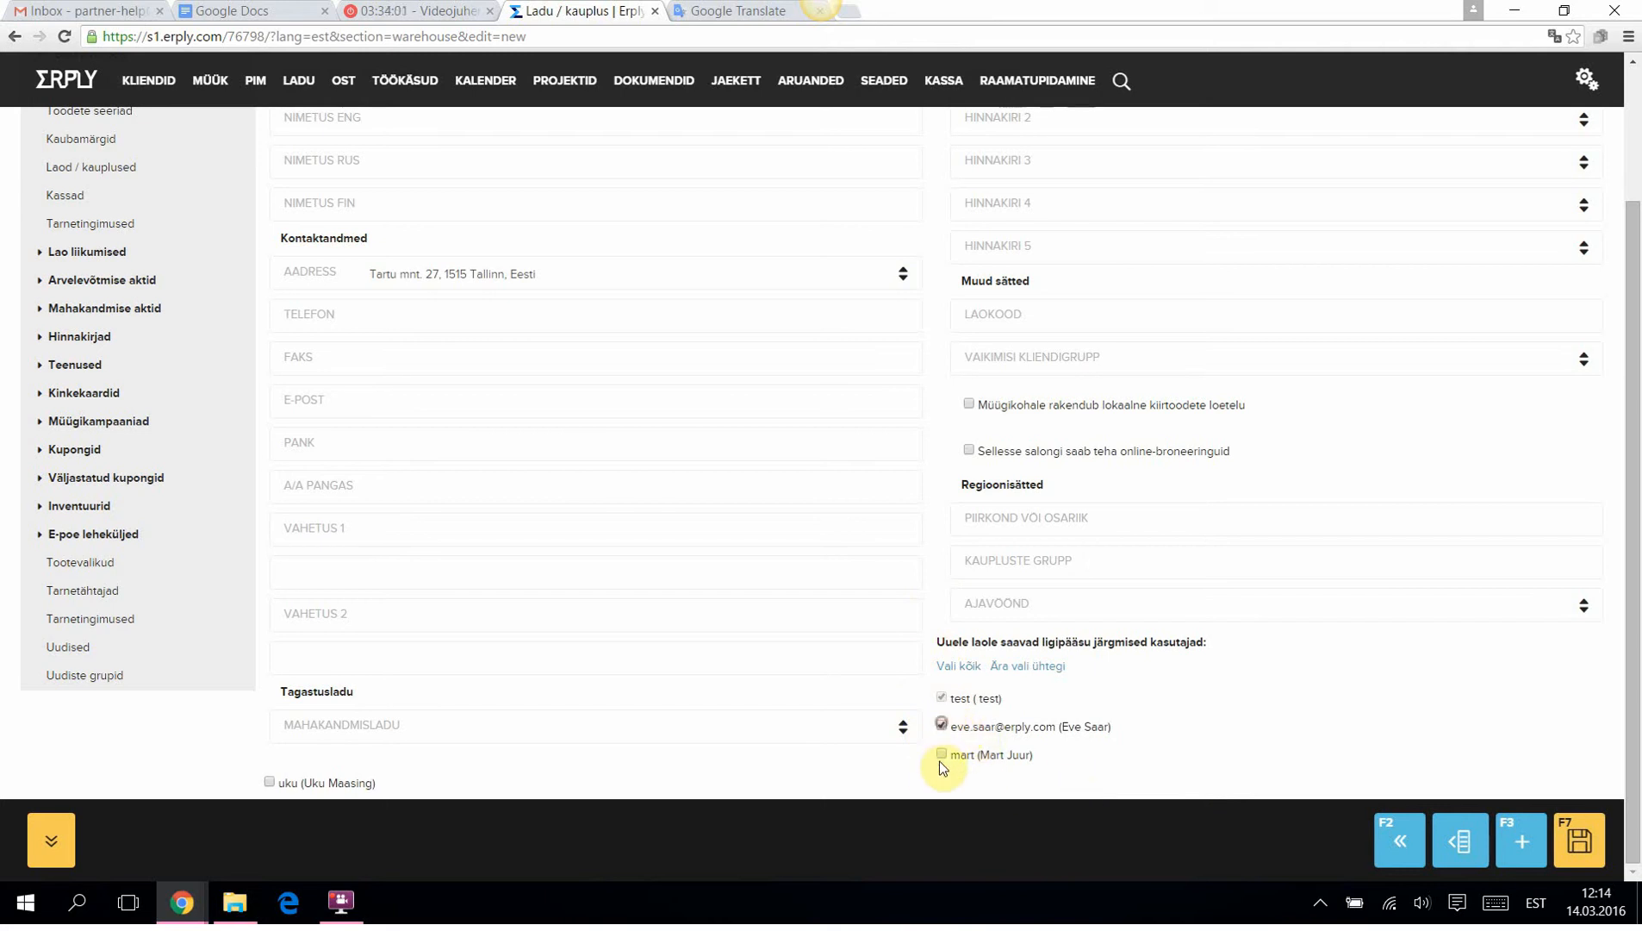
pyautogui.click(941, 754)
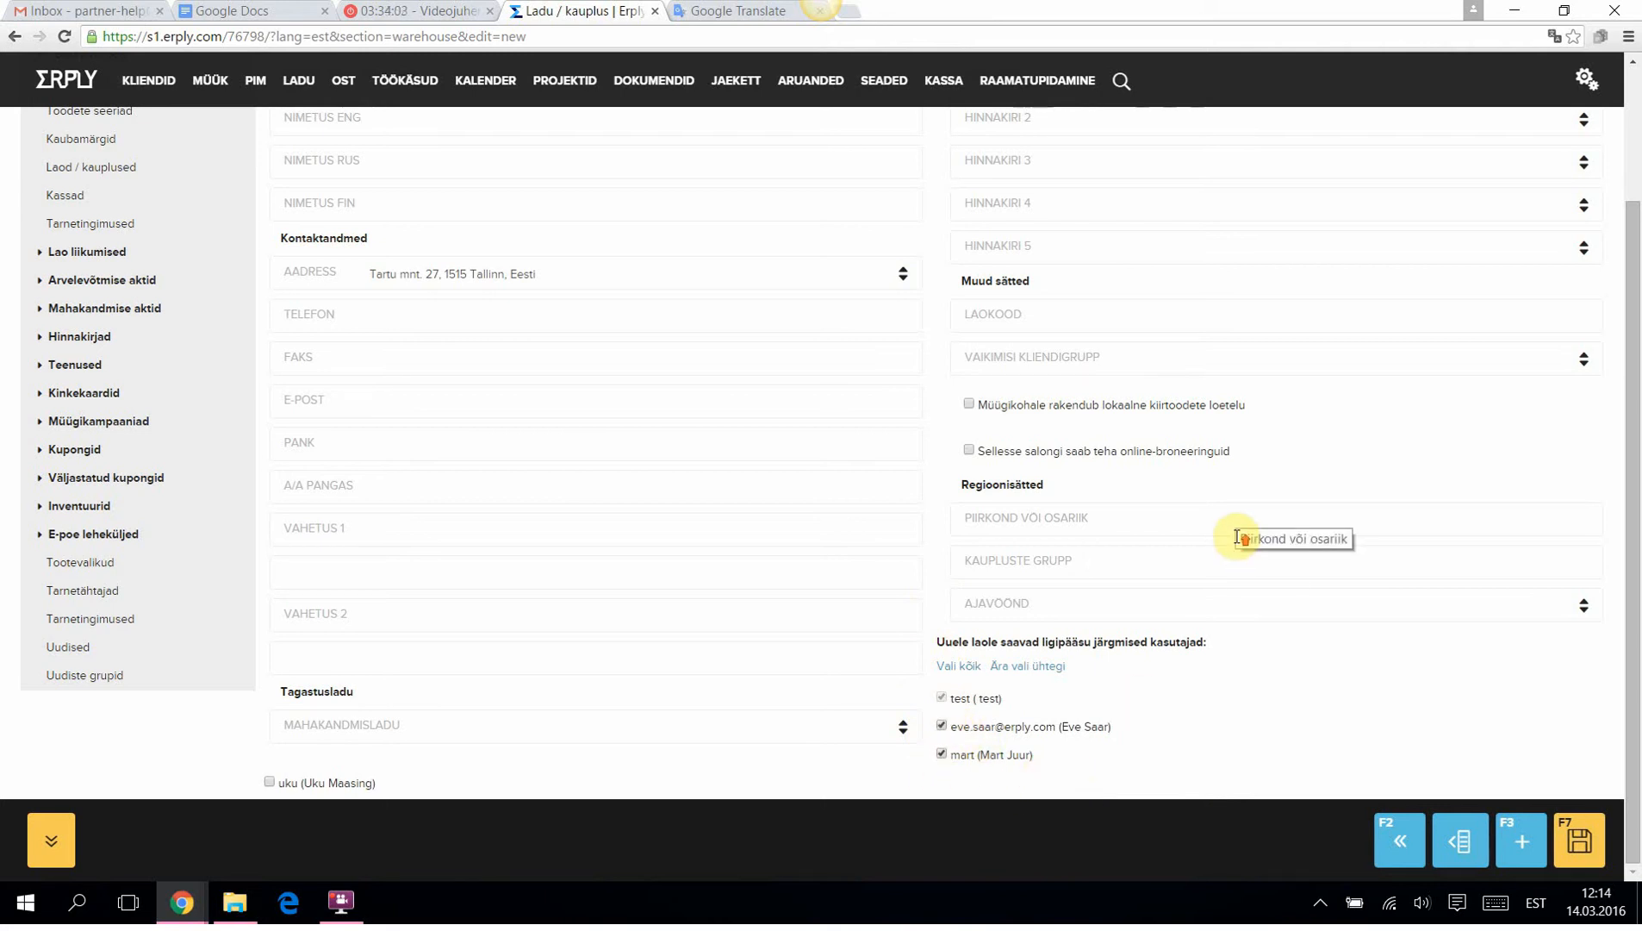
pyautogui.scroll(2, 1237, 536)
pyautogui.click(1482, 161)
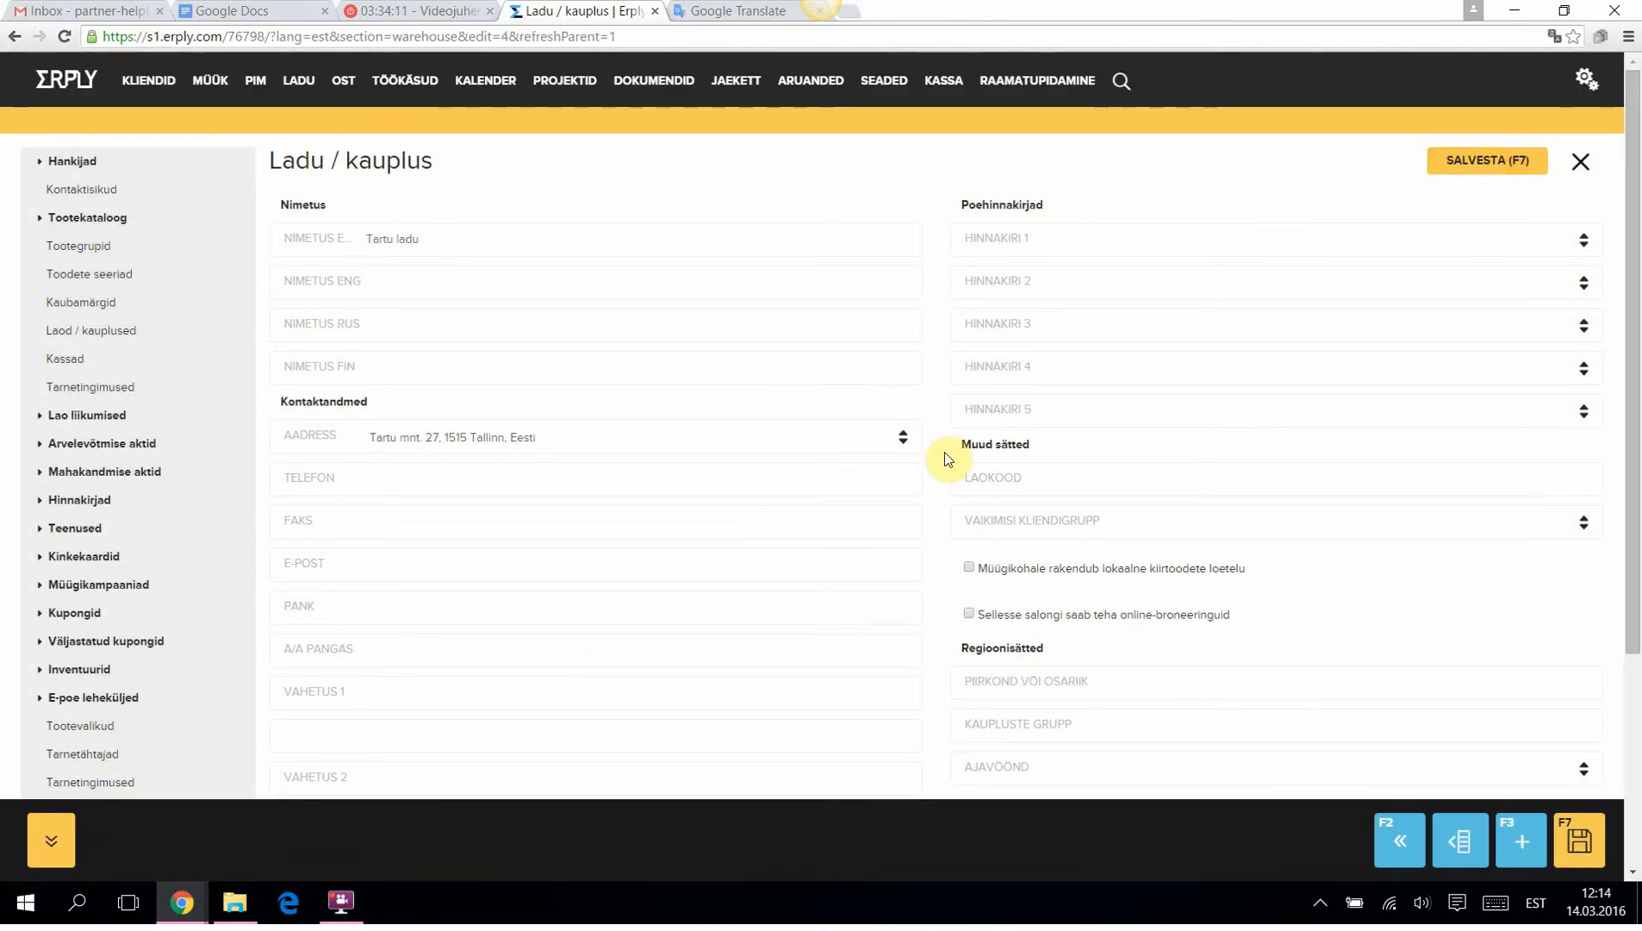
# Step: Add a register to Tartu ladu, named "Tartu kassa", with "Tartu kauplus" as the store name on the customer display
pyautogui.scroll(-2, 956, 455)
pyautogui.scroll(-2, 963, 450)
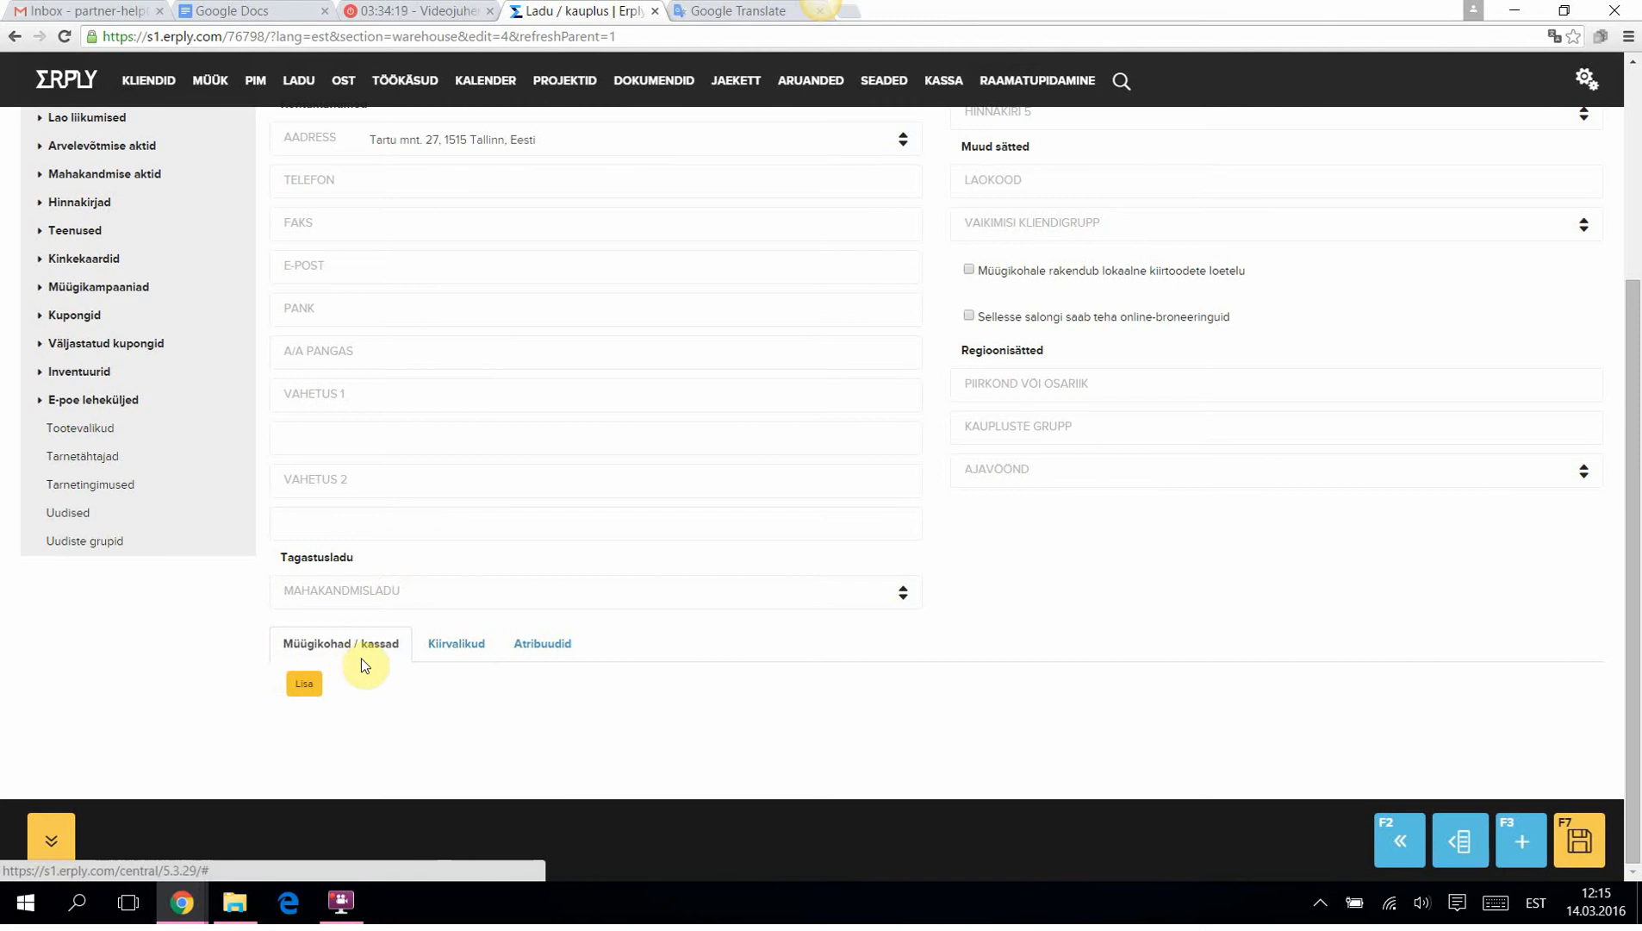
pyautogui.click(304, 687)
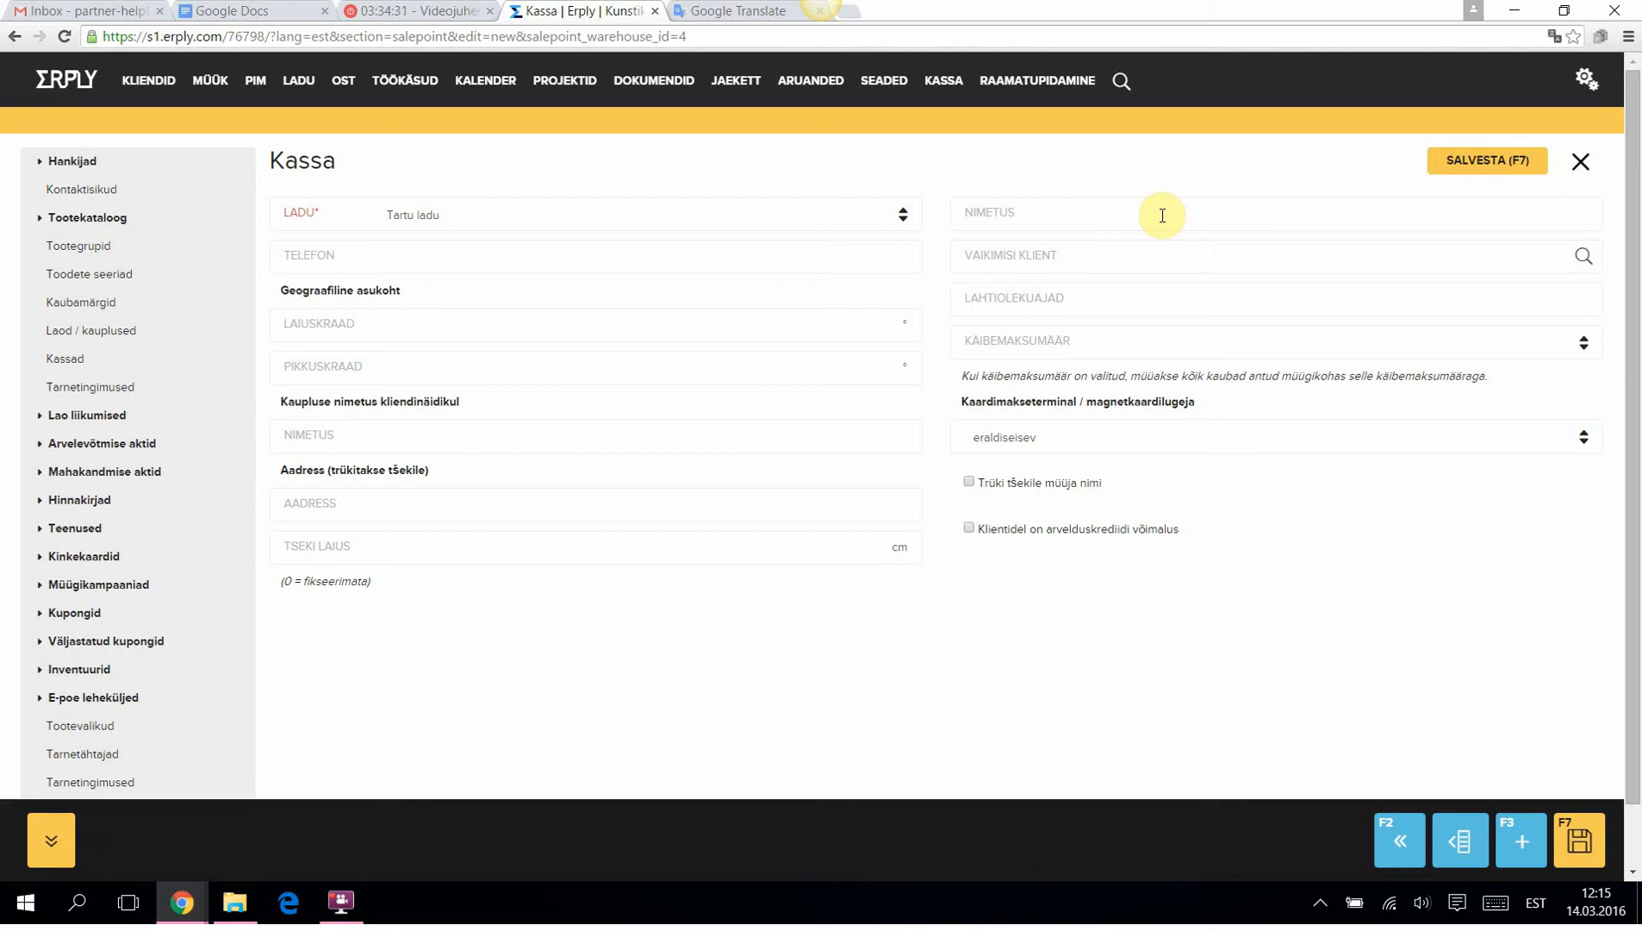
pyautogui.write('Tartu kassa')
pyautogui.click(419, 256)
pyautogui.write('Tartu k')
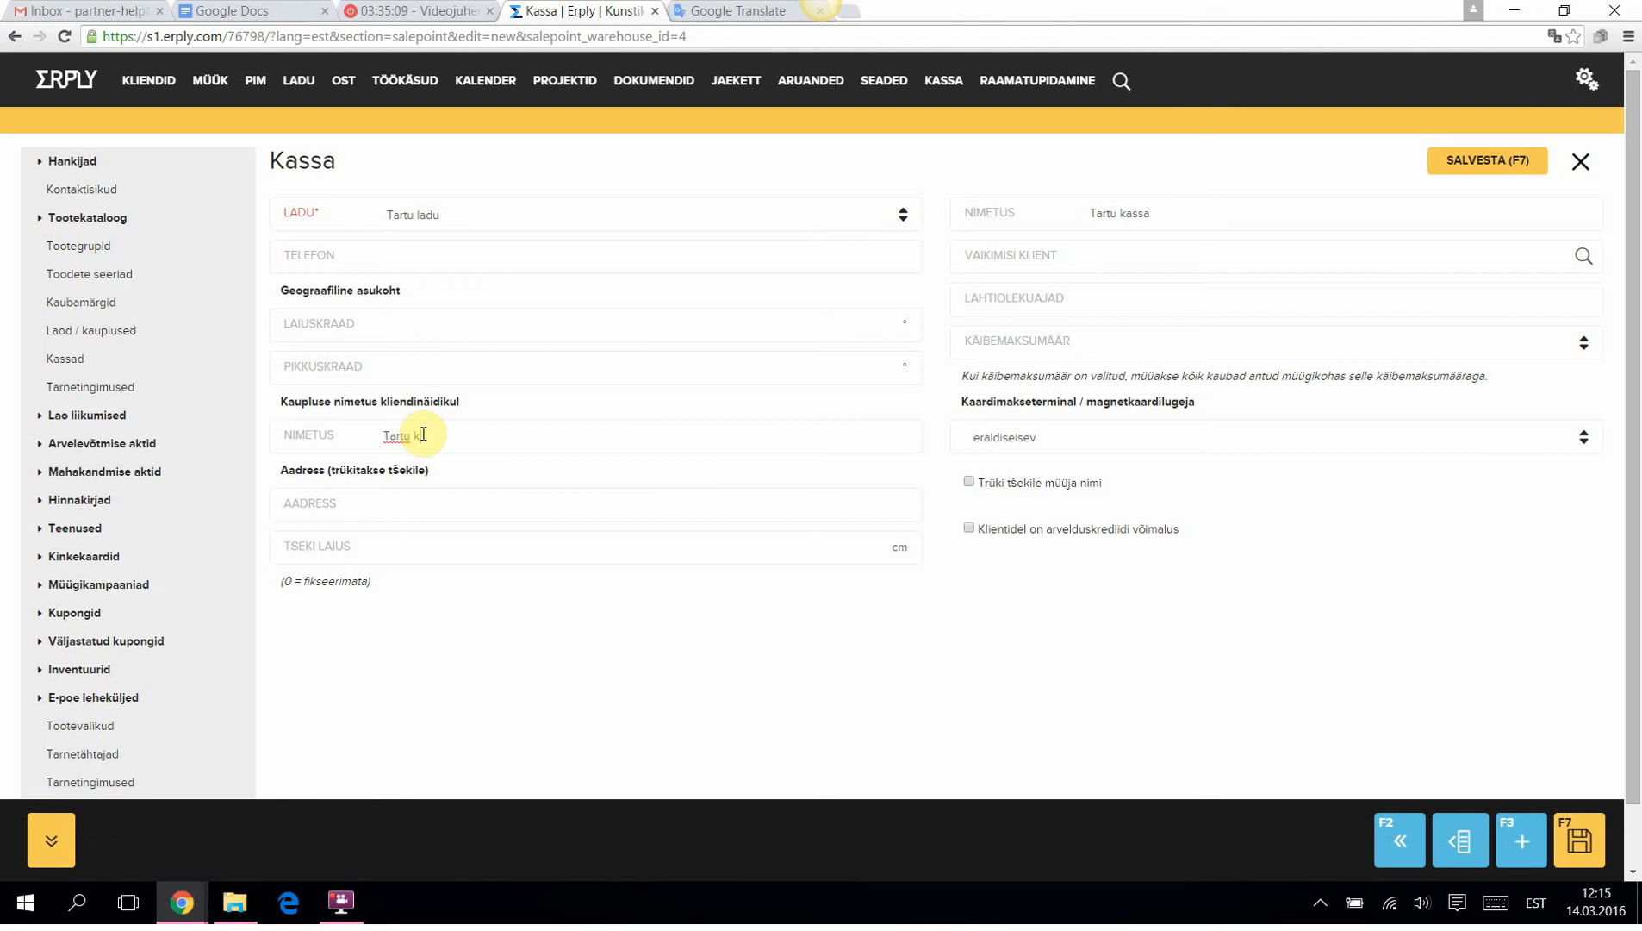
pyautogui.write('auplus')
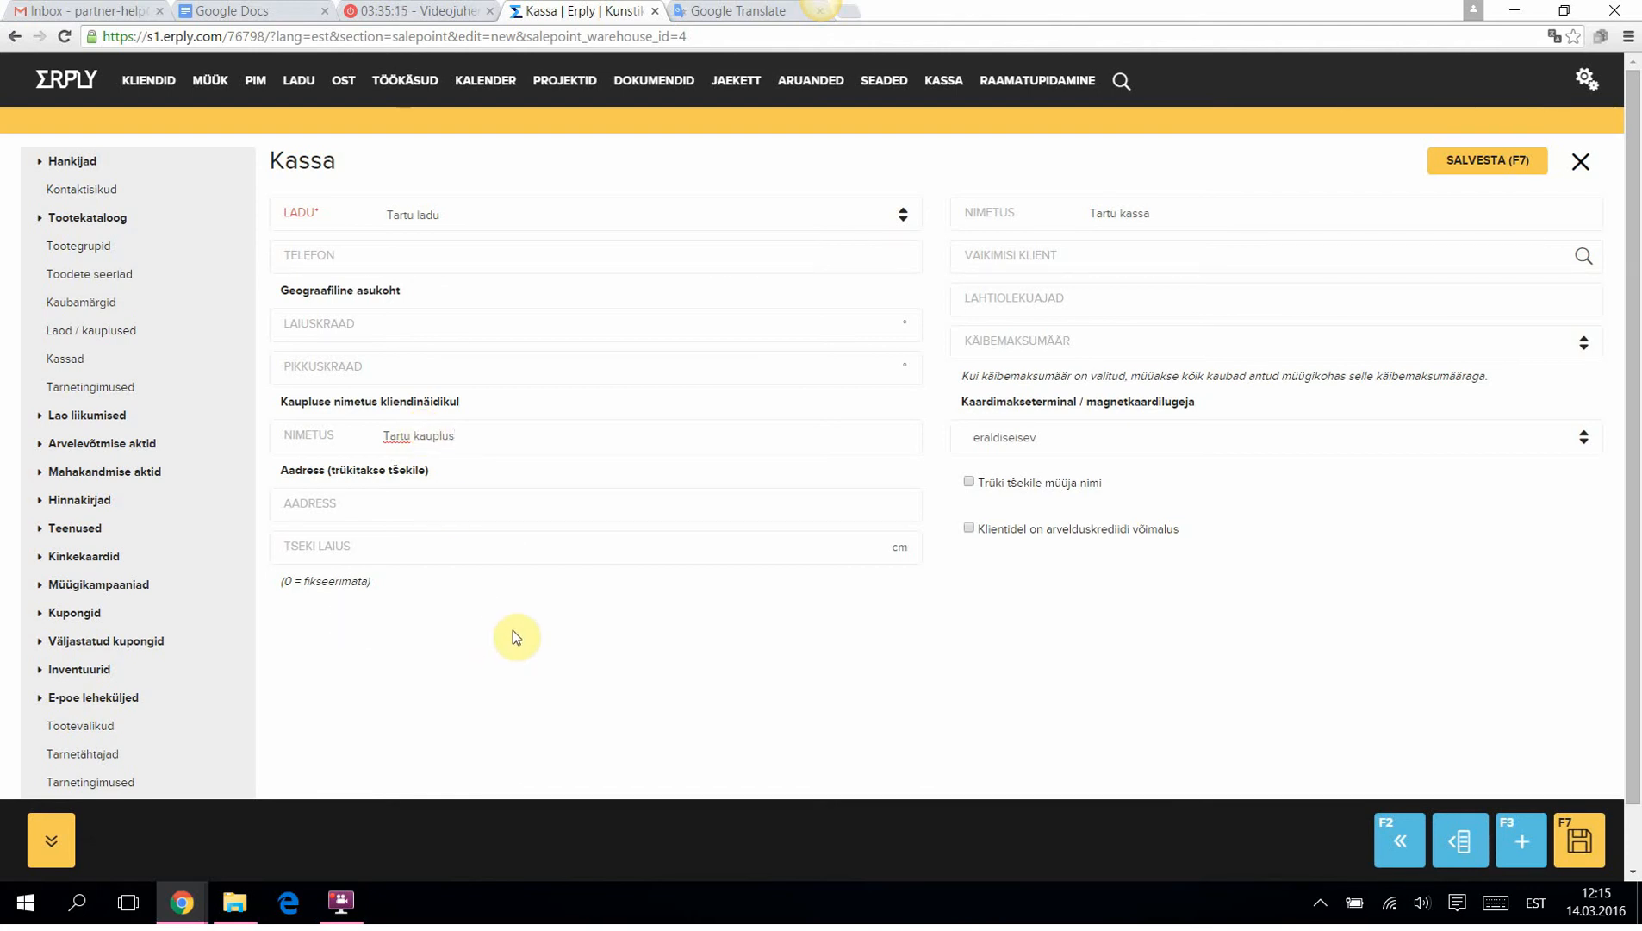
# Step: Set the register's default customer to Eraklient
pyautogui.click(398, 508)
pyautogui.click(421, 544)
pyautogui.click(1172, 260)
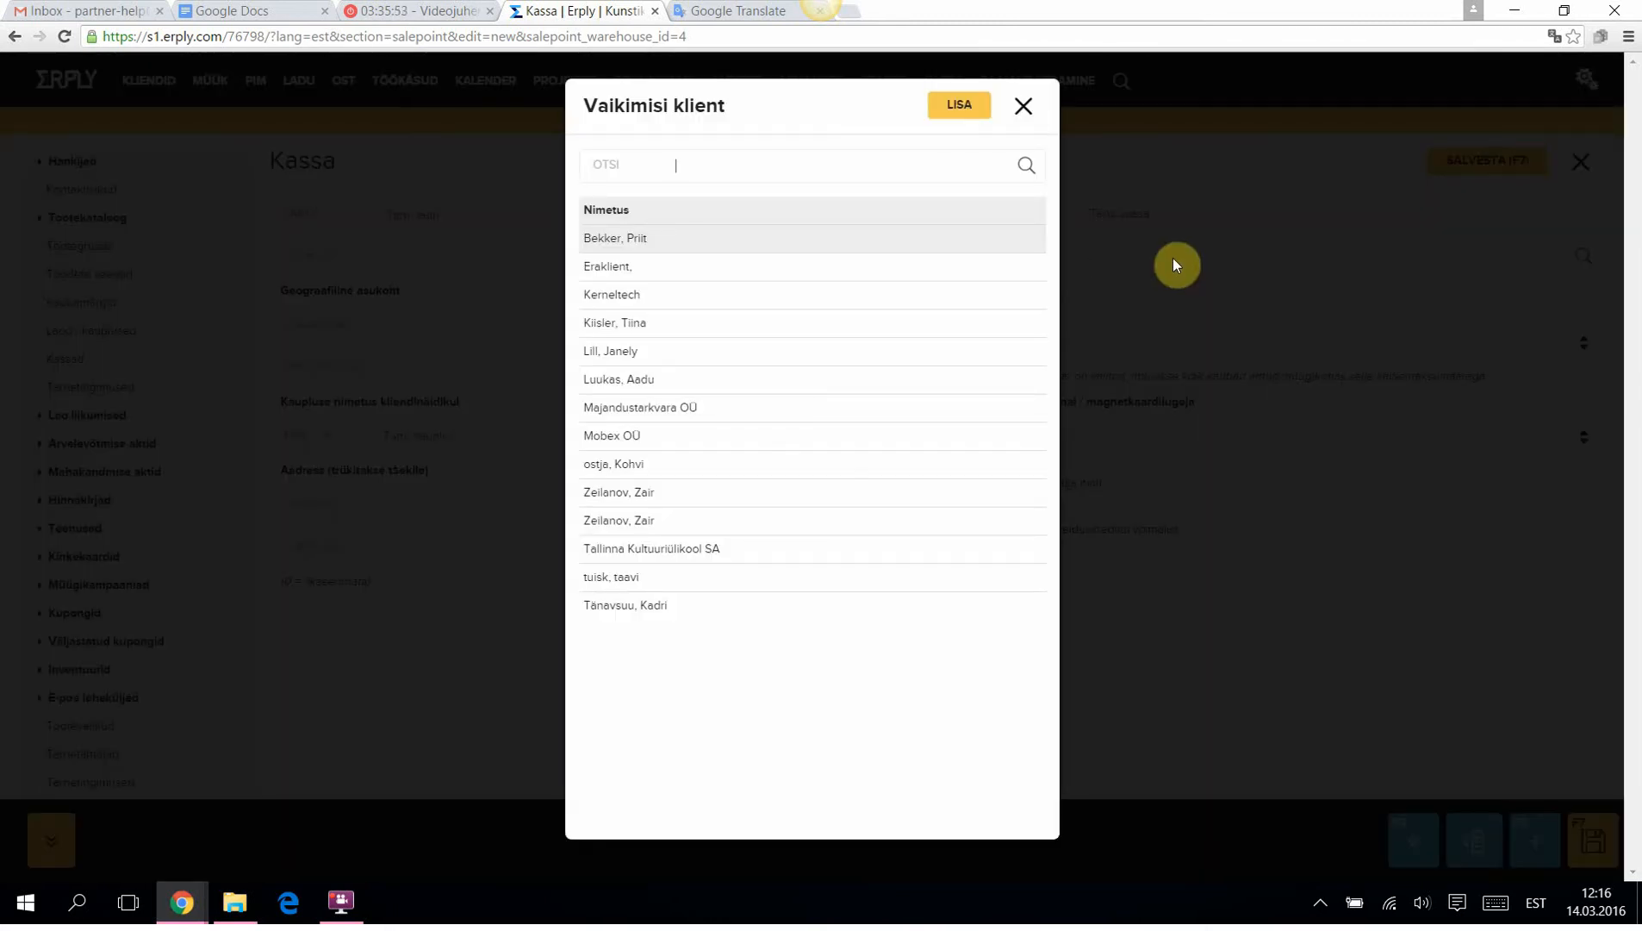
pyautogui.click(606, 274)
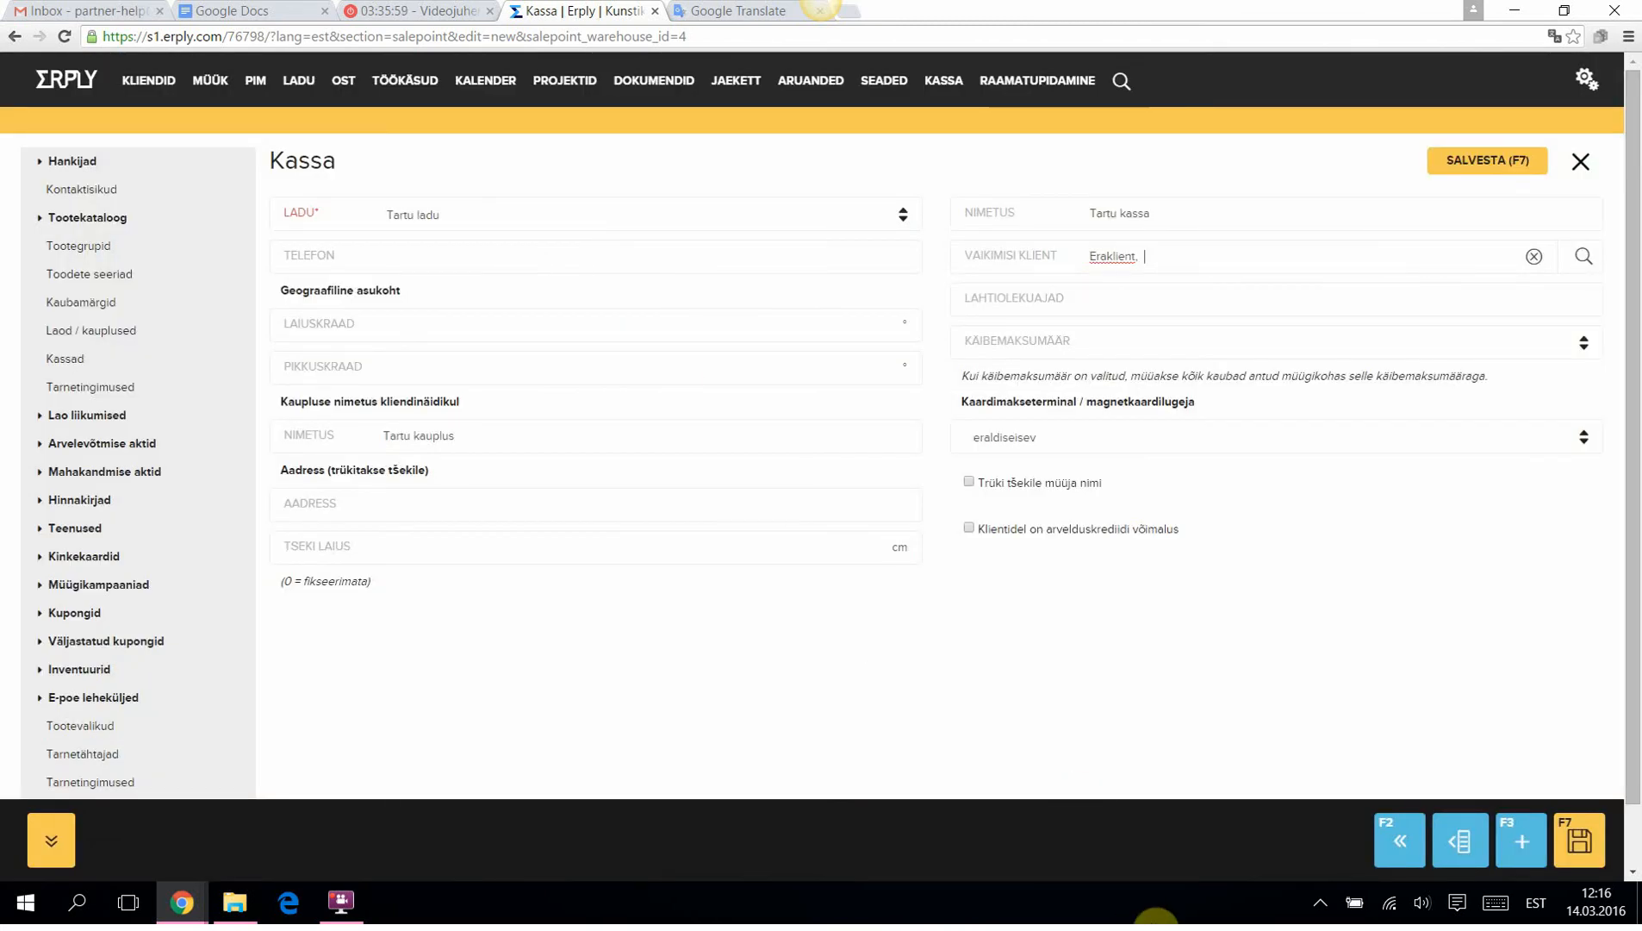
# Step: Enable printing the seller's name on receipts (Trüki tšekile müüja nimi) and save the register
pyautogui.click(1110, 298)
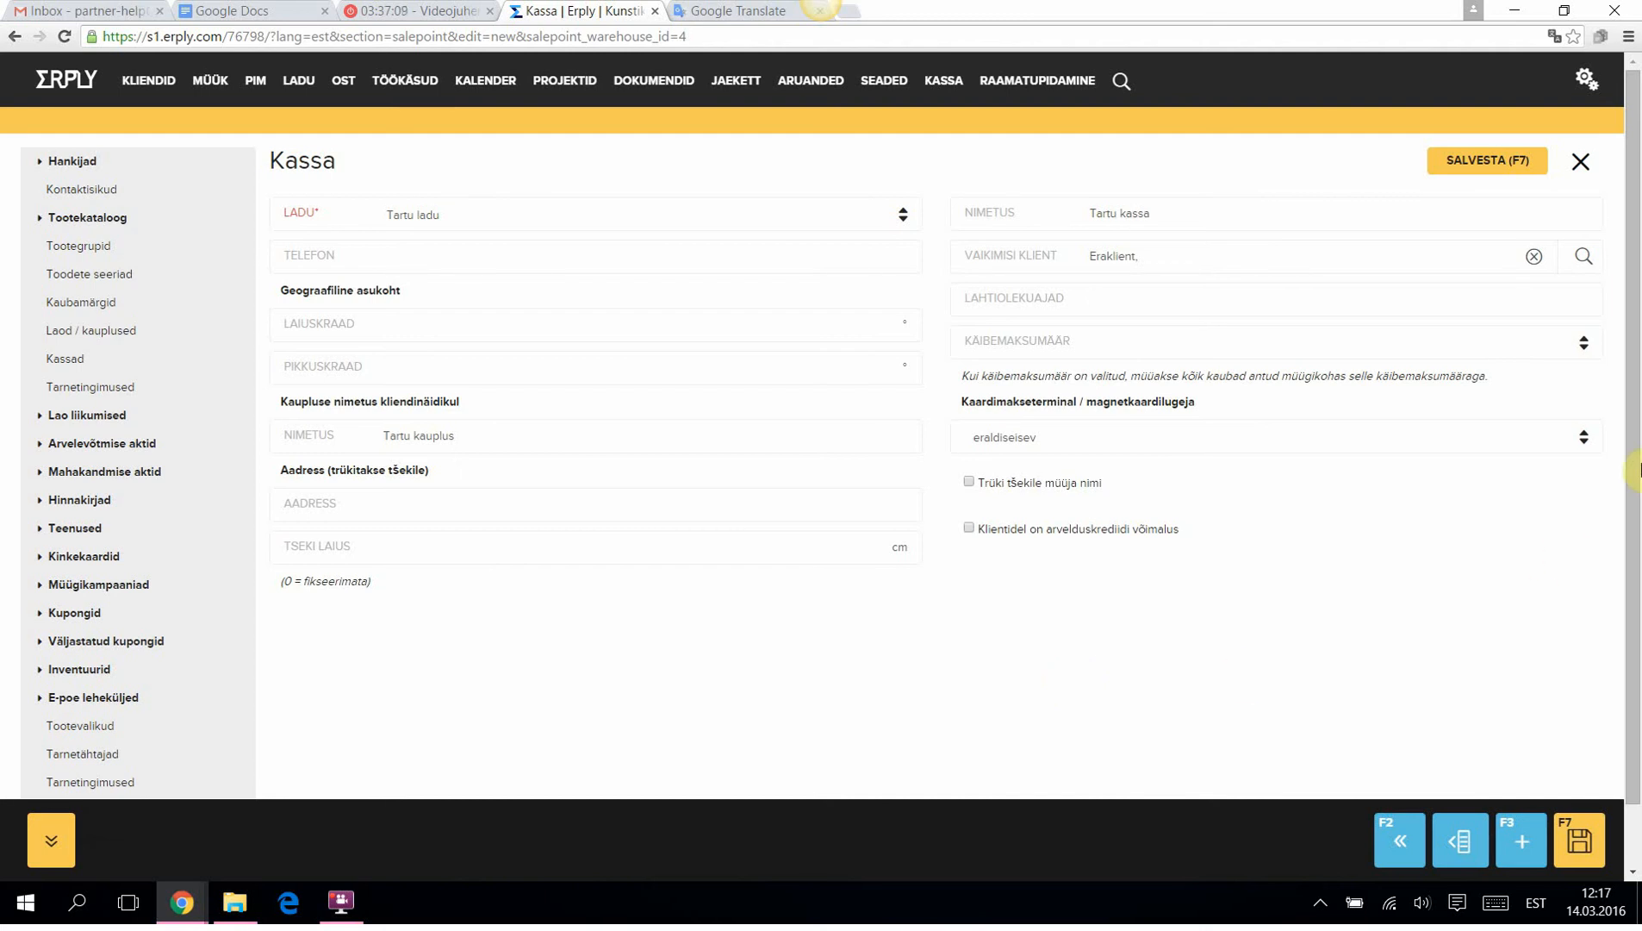
pyautogui.click(1583, 438)
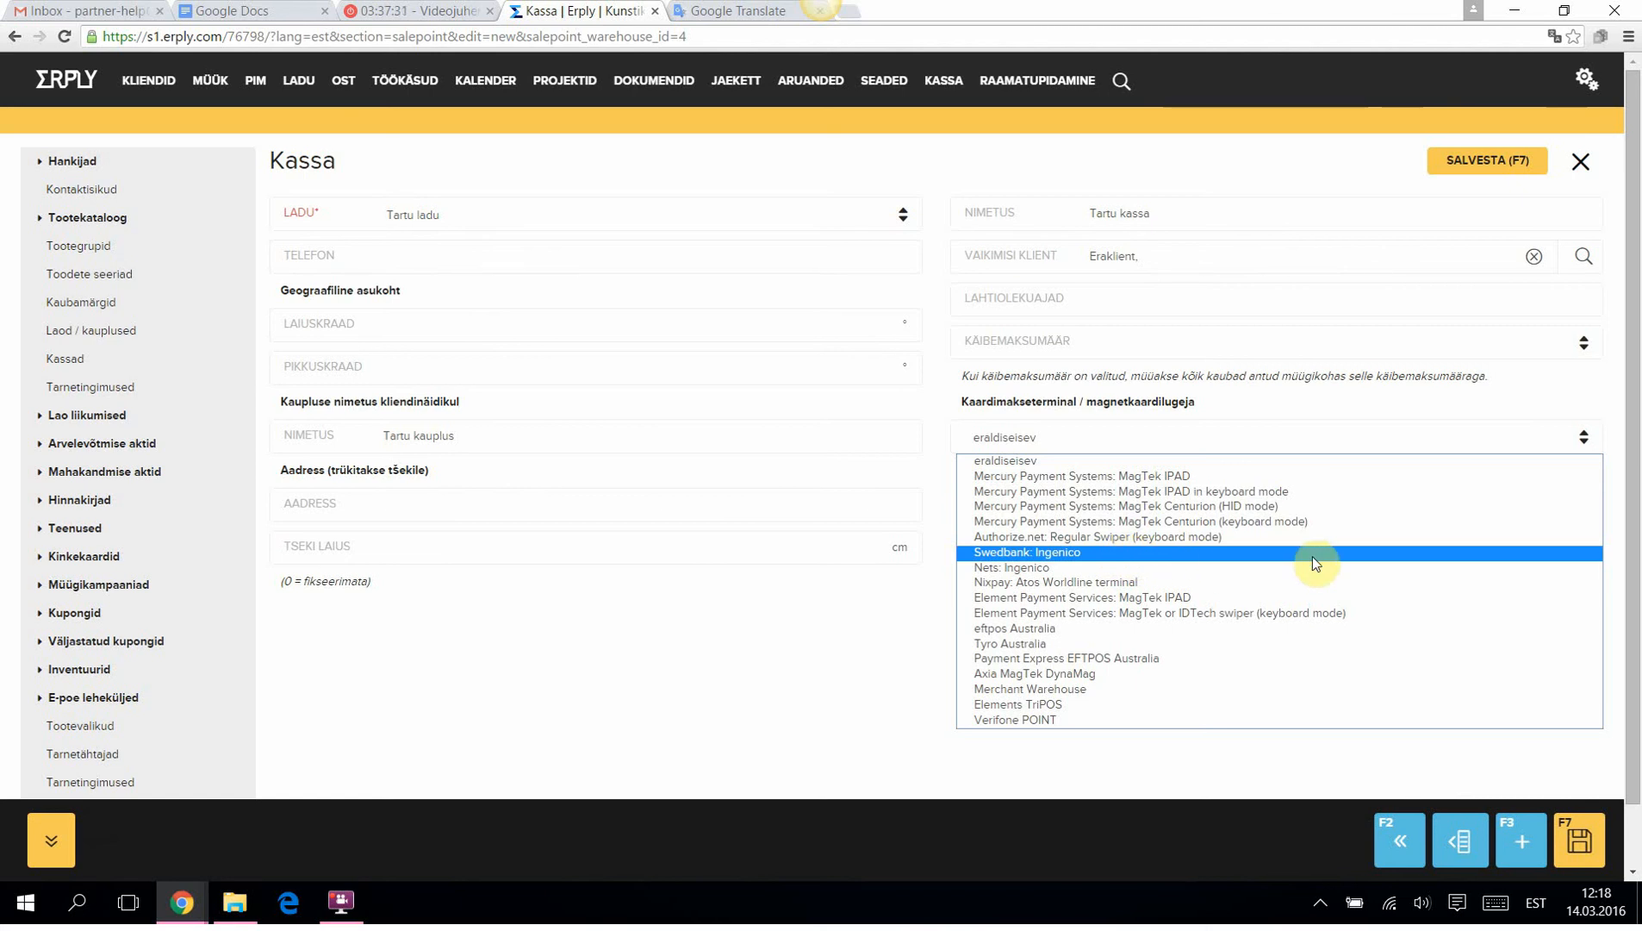
pyautogui.click(1614, 535)
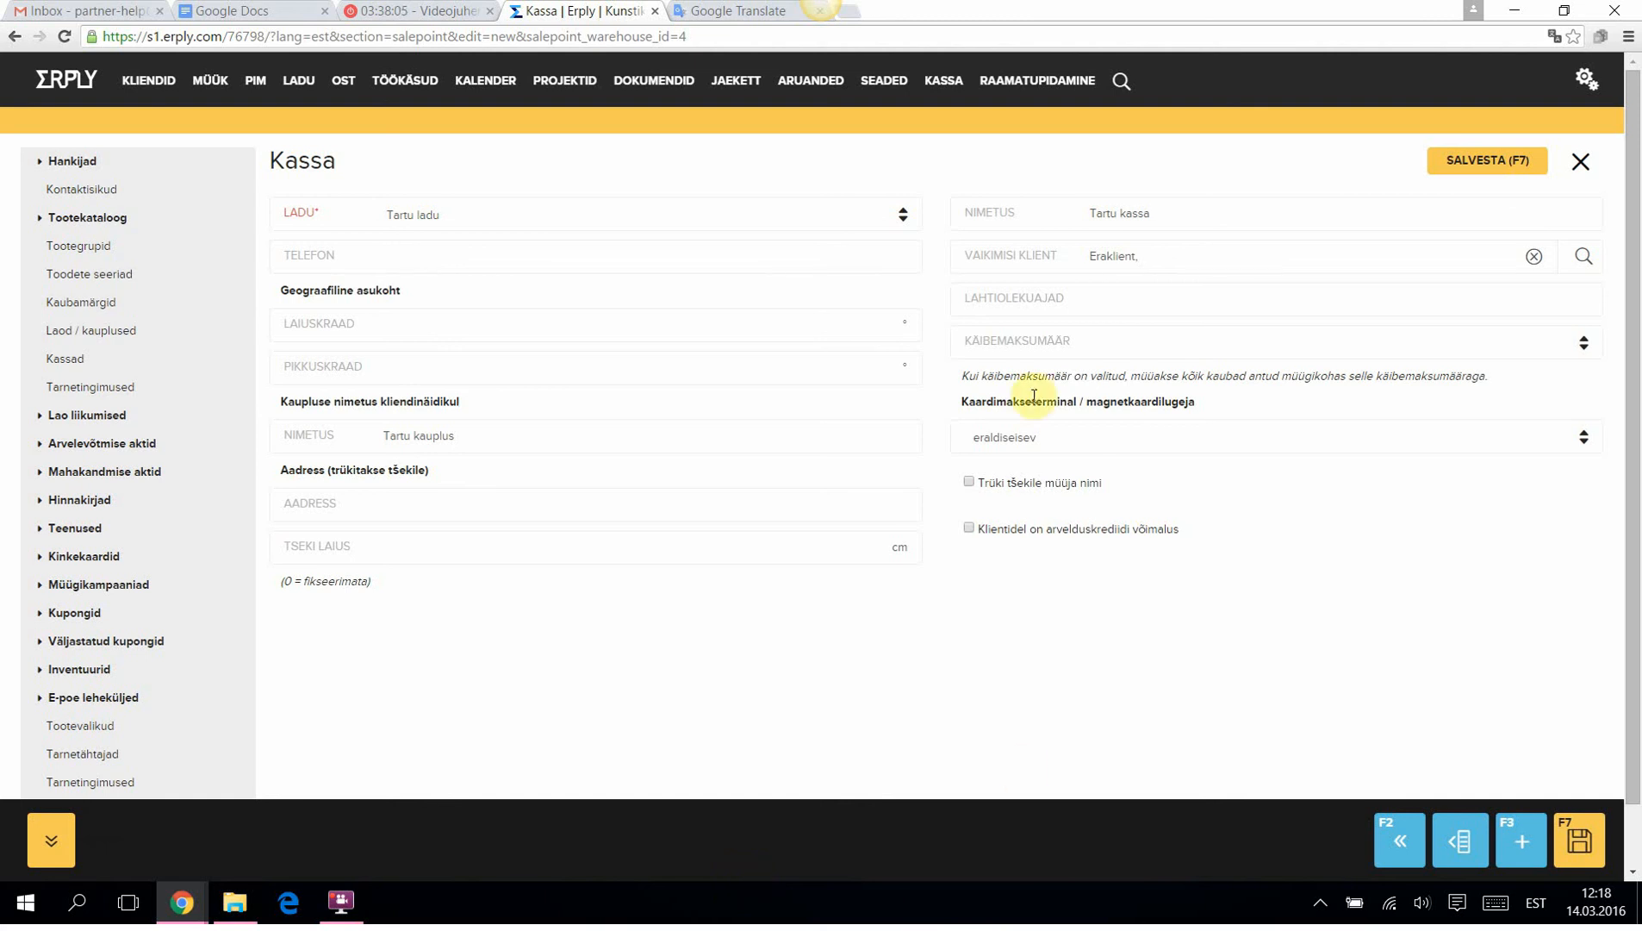
pyautogui.click(966, 481)
pyautogui.click(1466, 161)
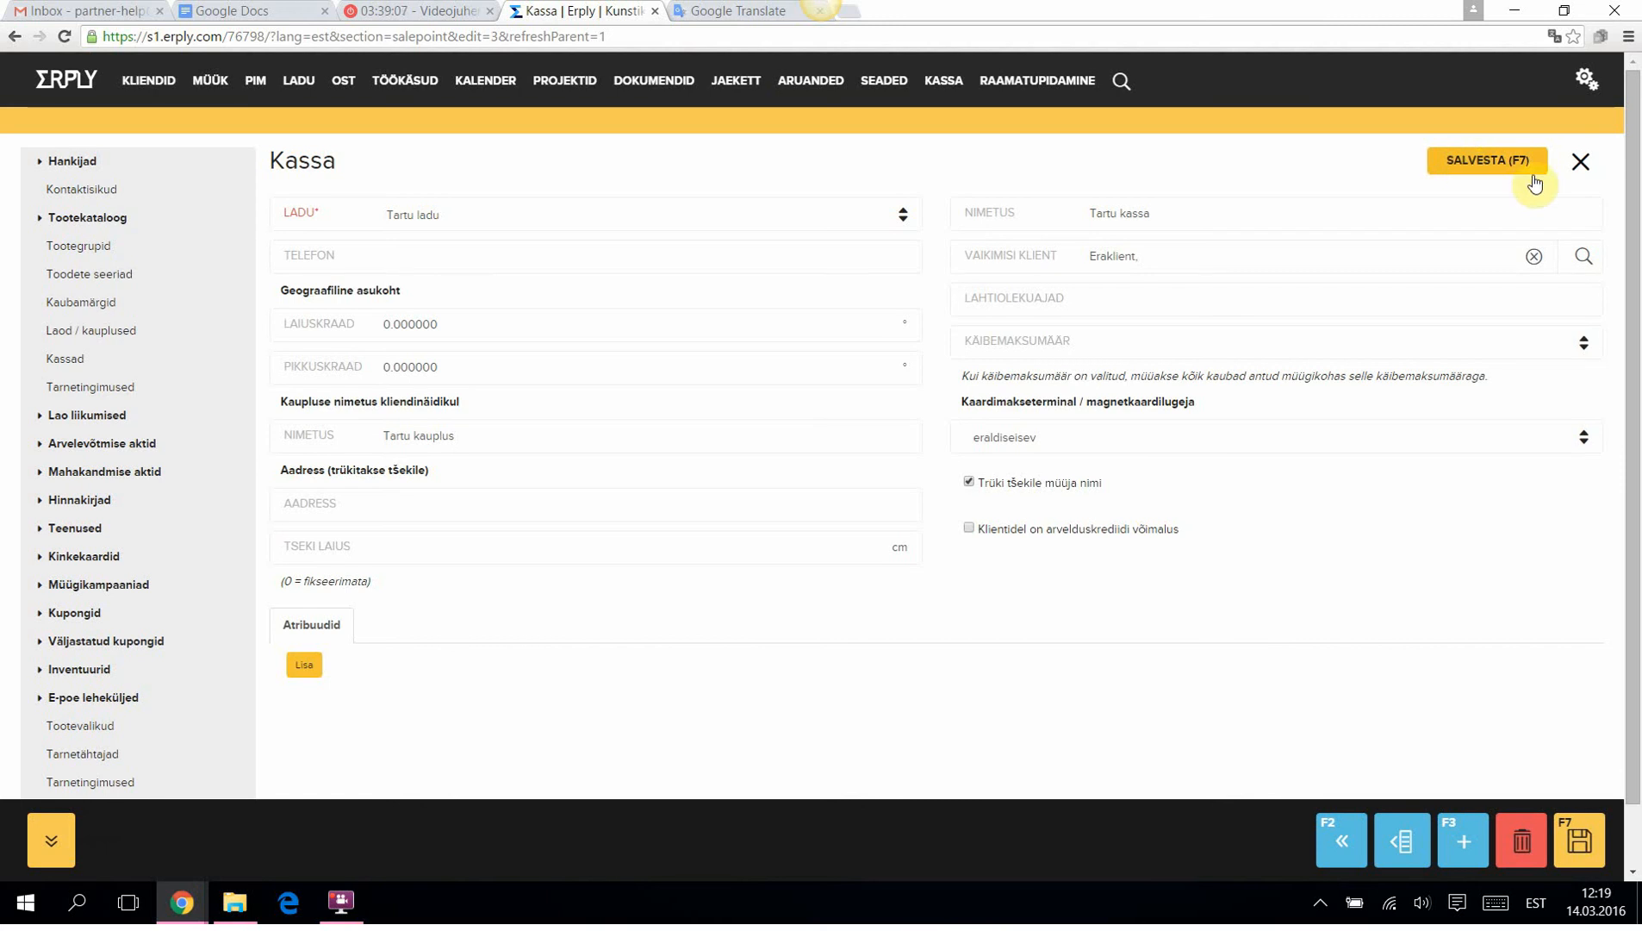
# Step: Close the register and warehouse forms, and open the Põhiladu warehouse record from the list
pyautogui.click(1582, 165)
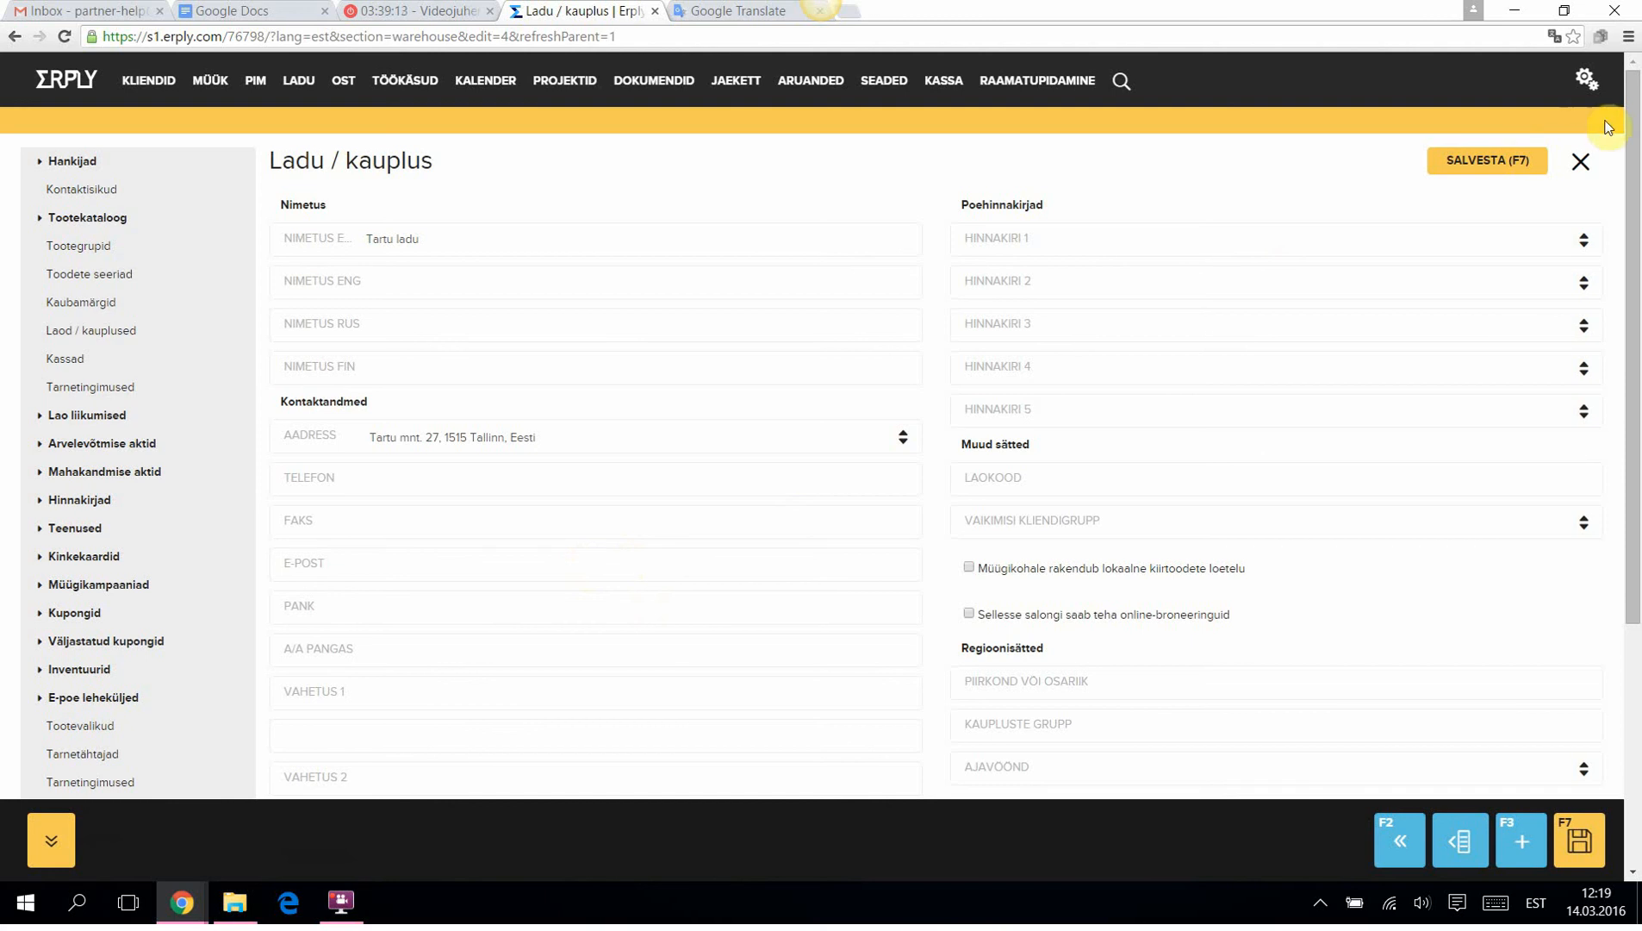
pyautogui.click(1581, 166)
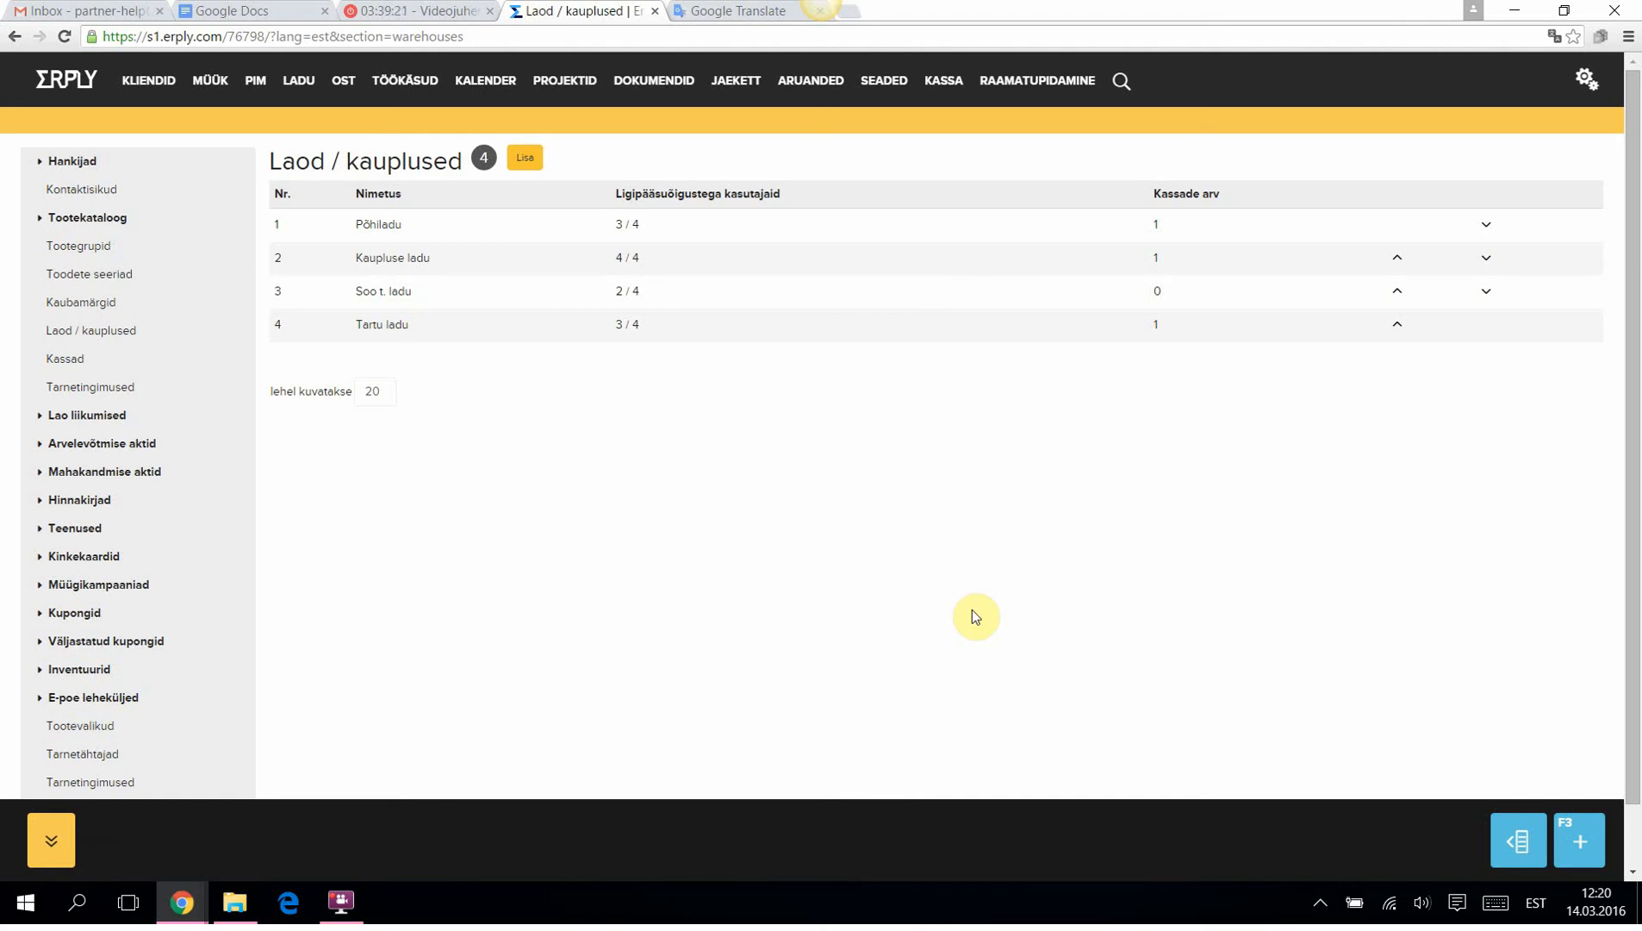
pyautogui.click(375, 227)
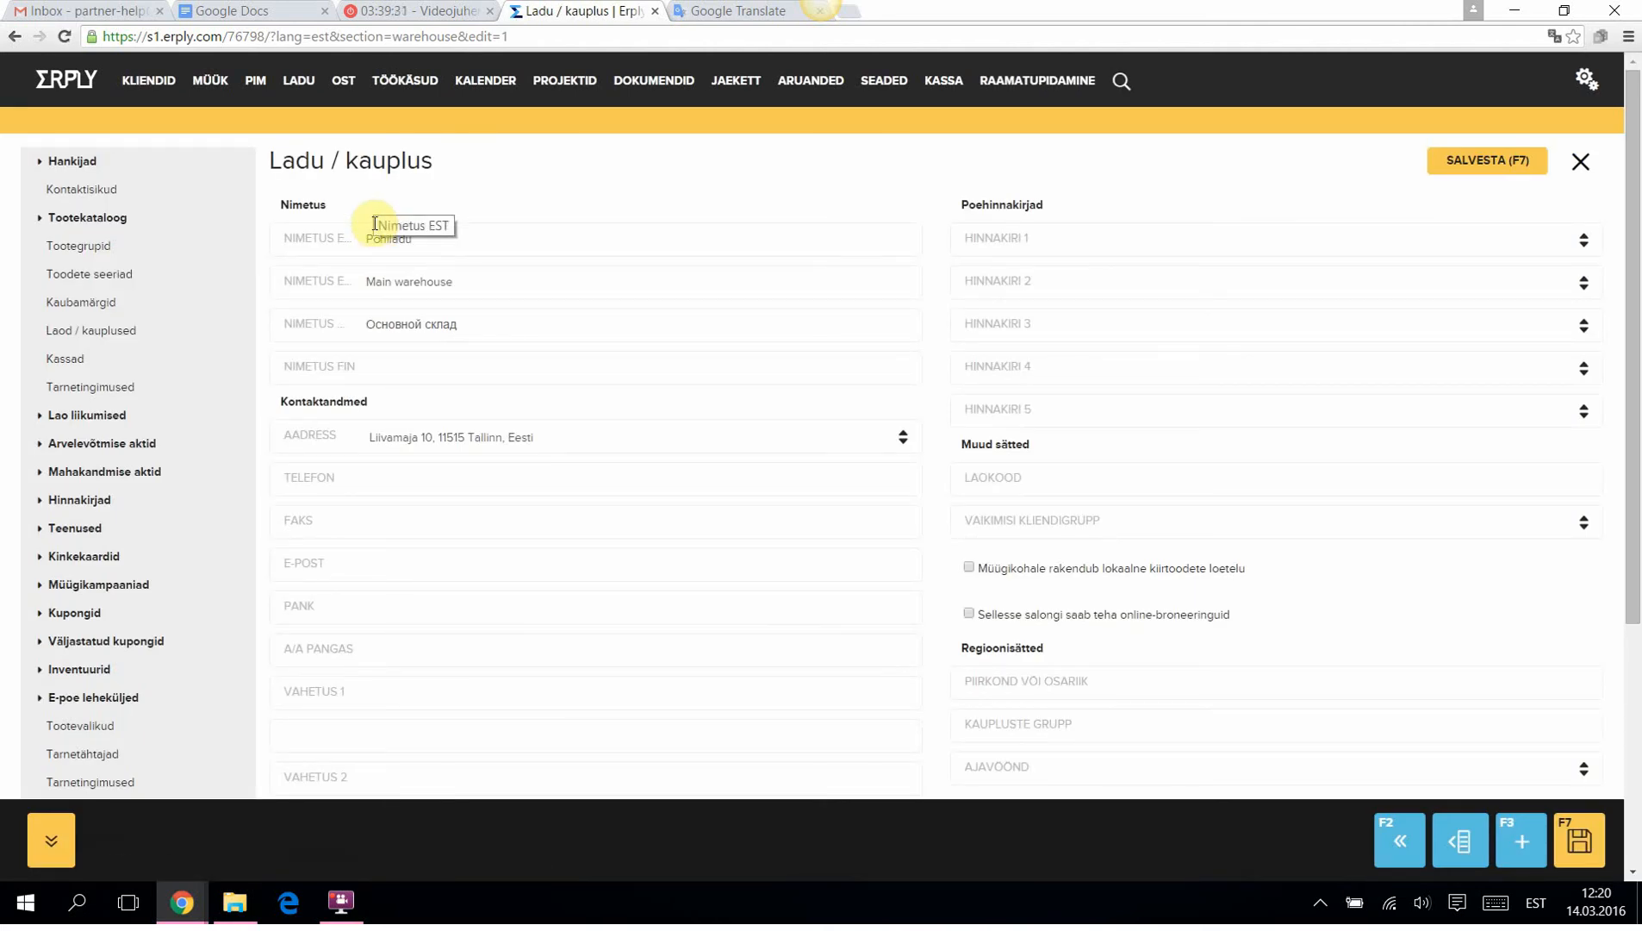
pyautogui.click(341, 902)
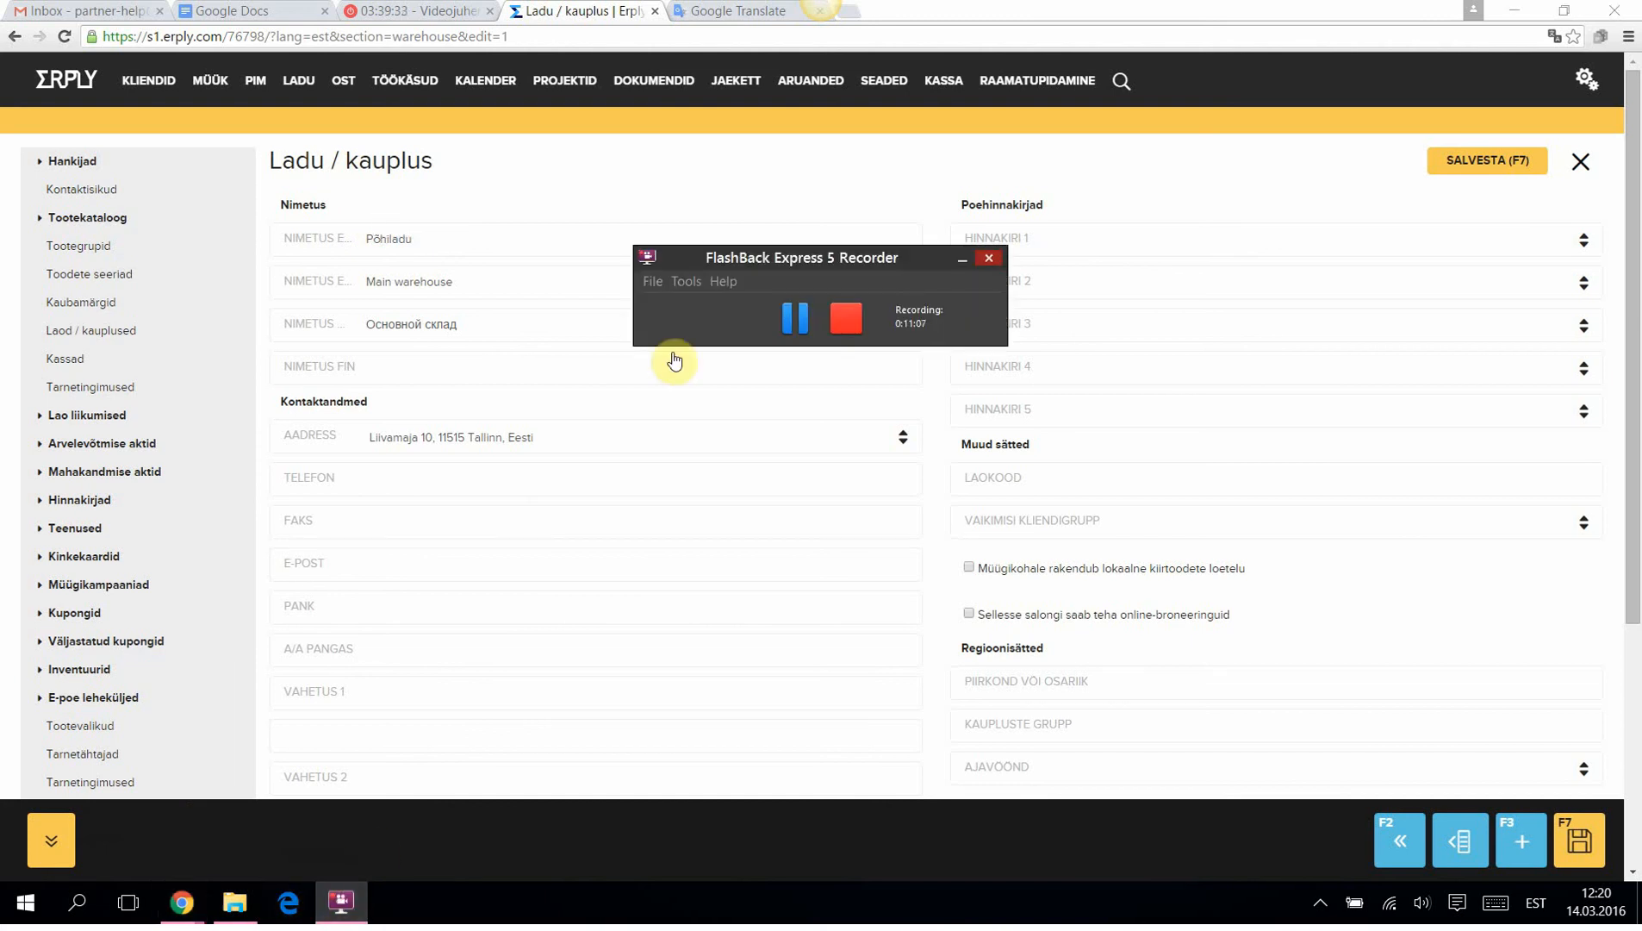